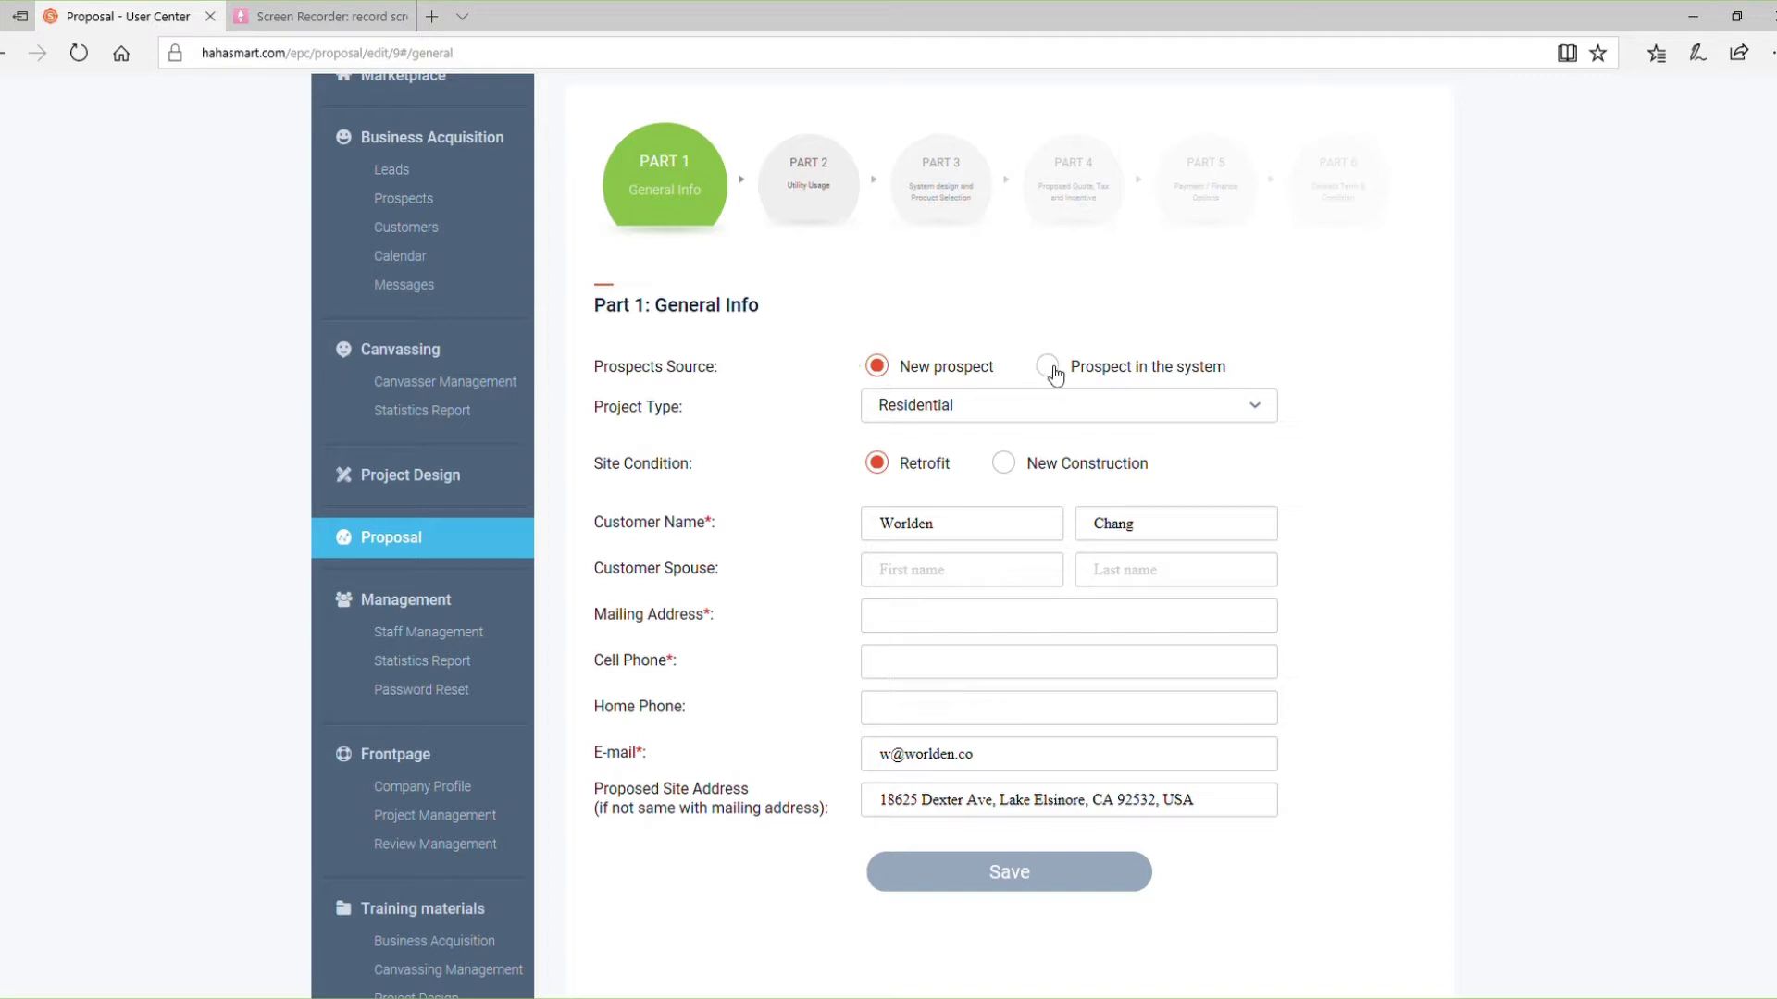
Set the project type to Commercial 480V, check the company address, and save General Info
left_click(1251, 407)
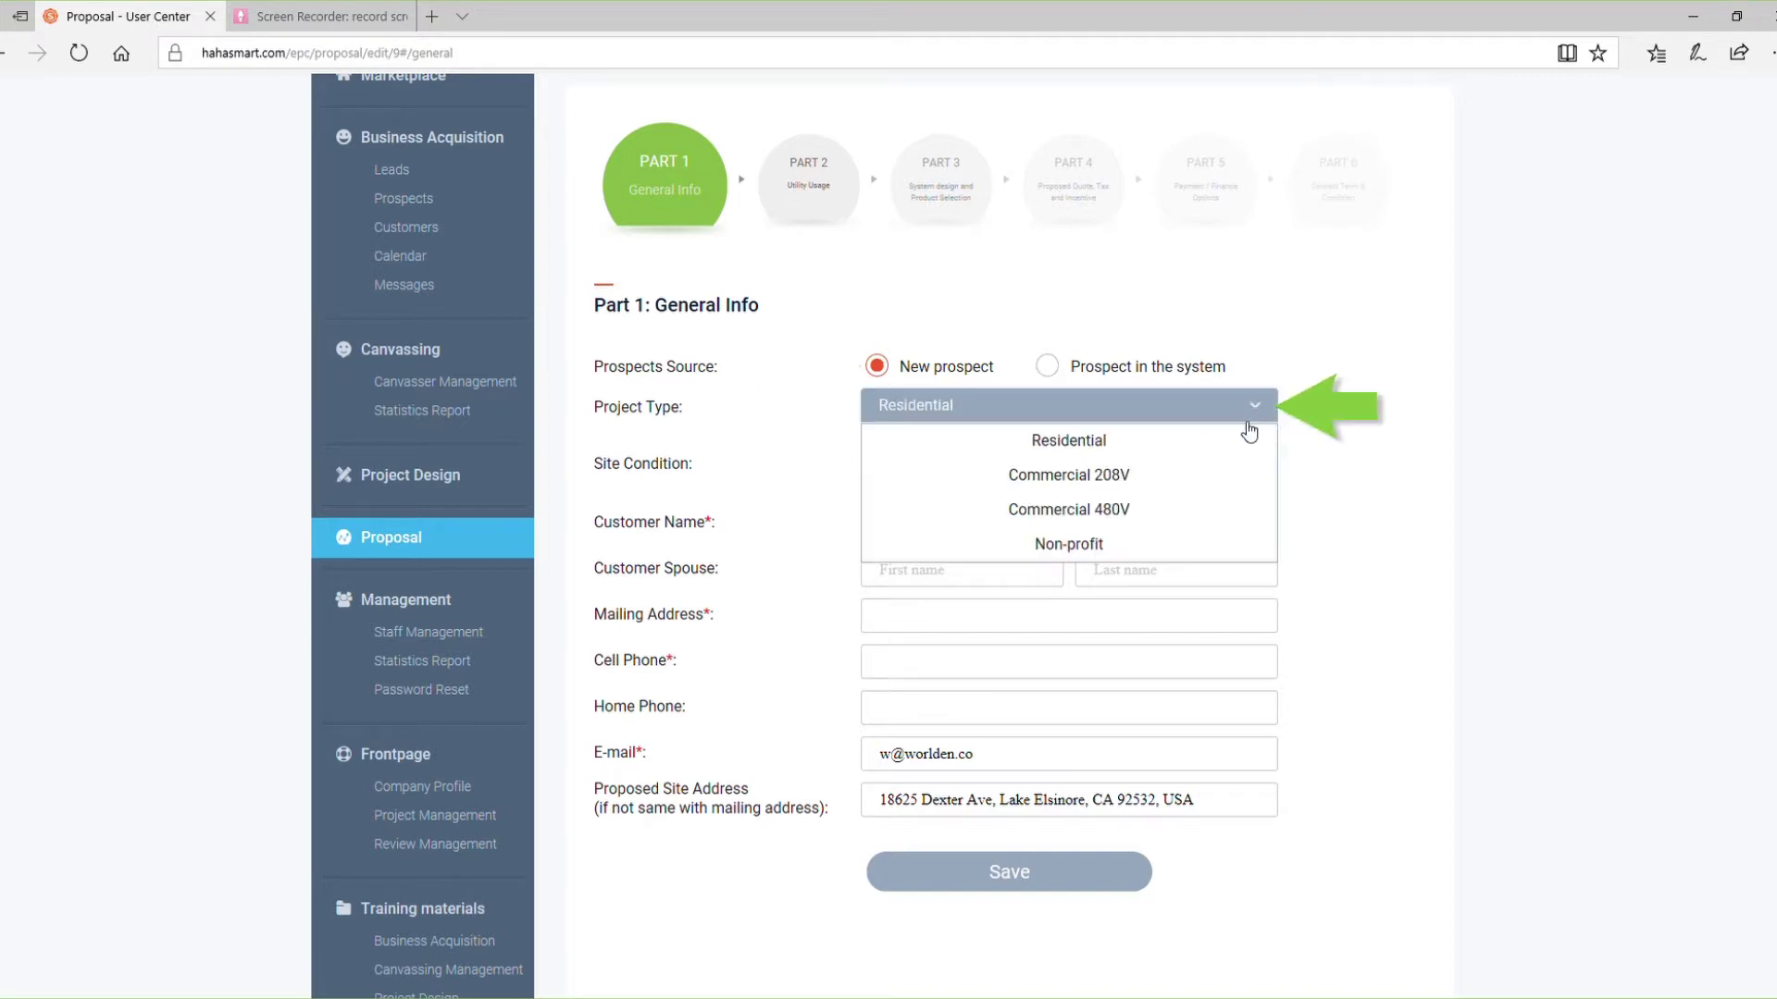
left_click(1211, 513)
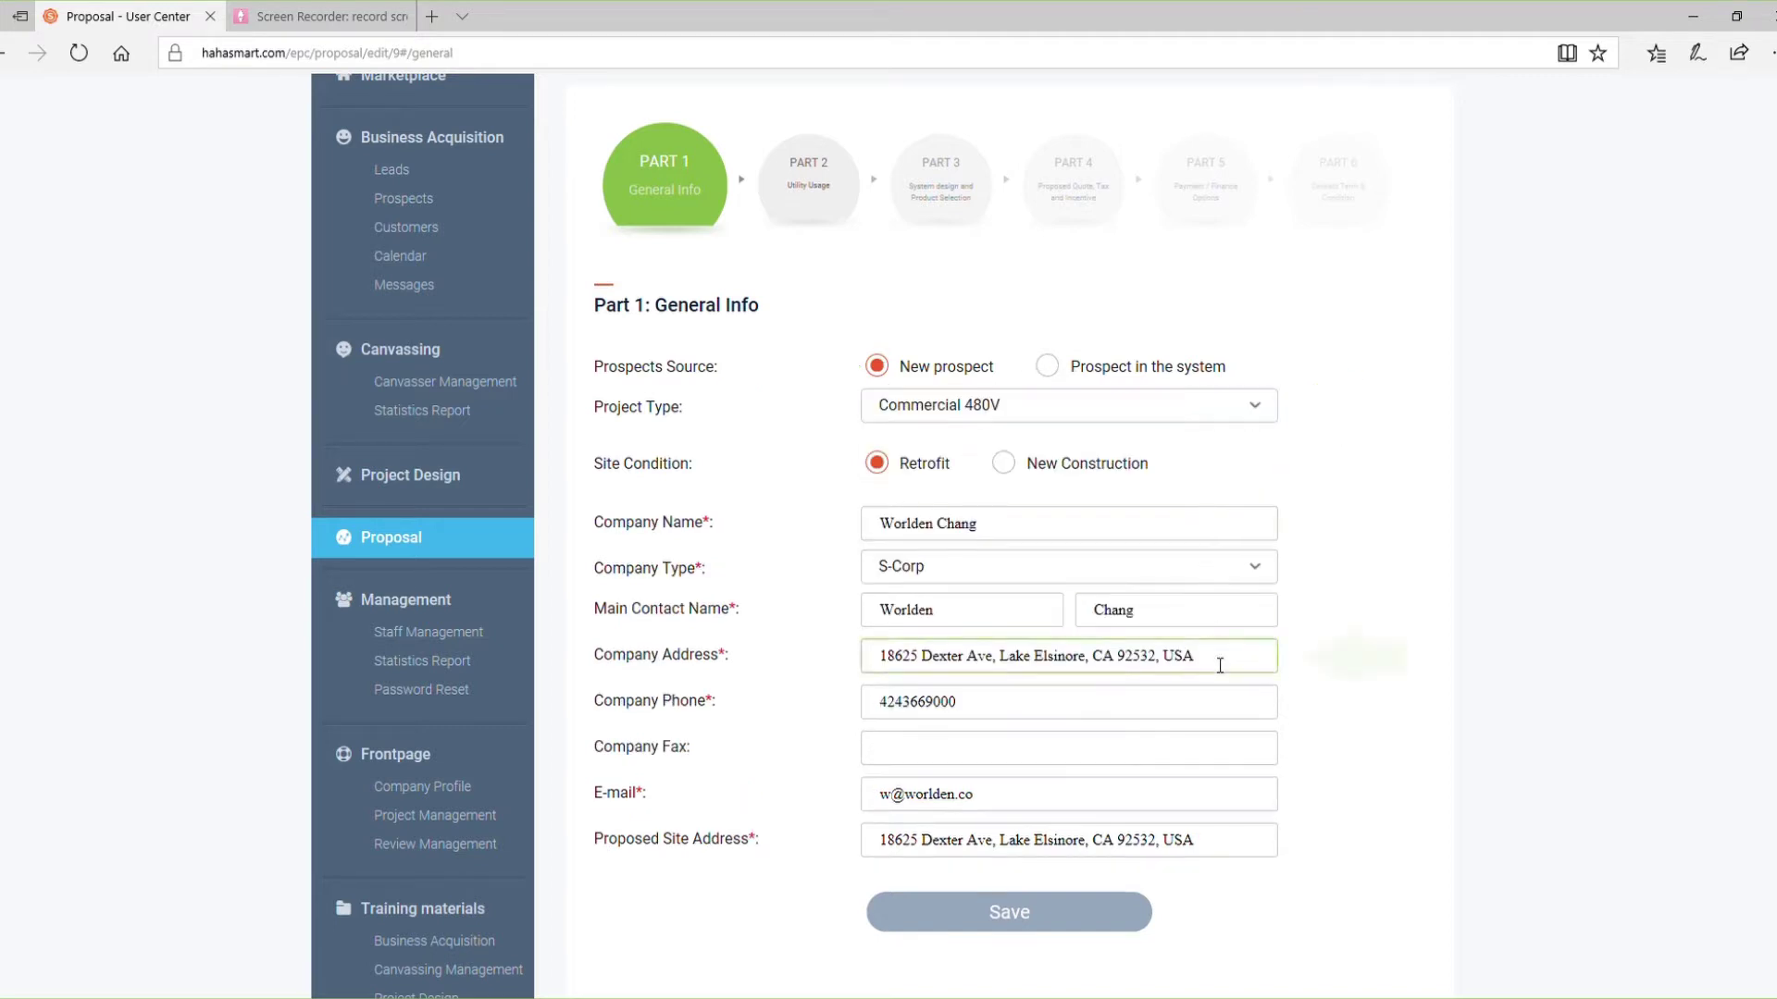
left_click_drag(1218, 658, 840, 657)
left_click(840, 657)
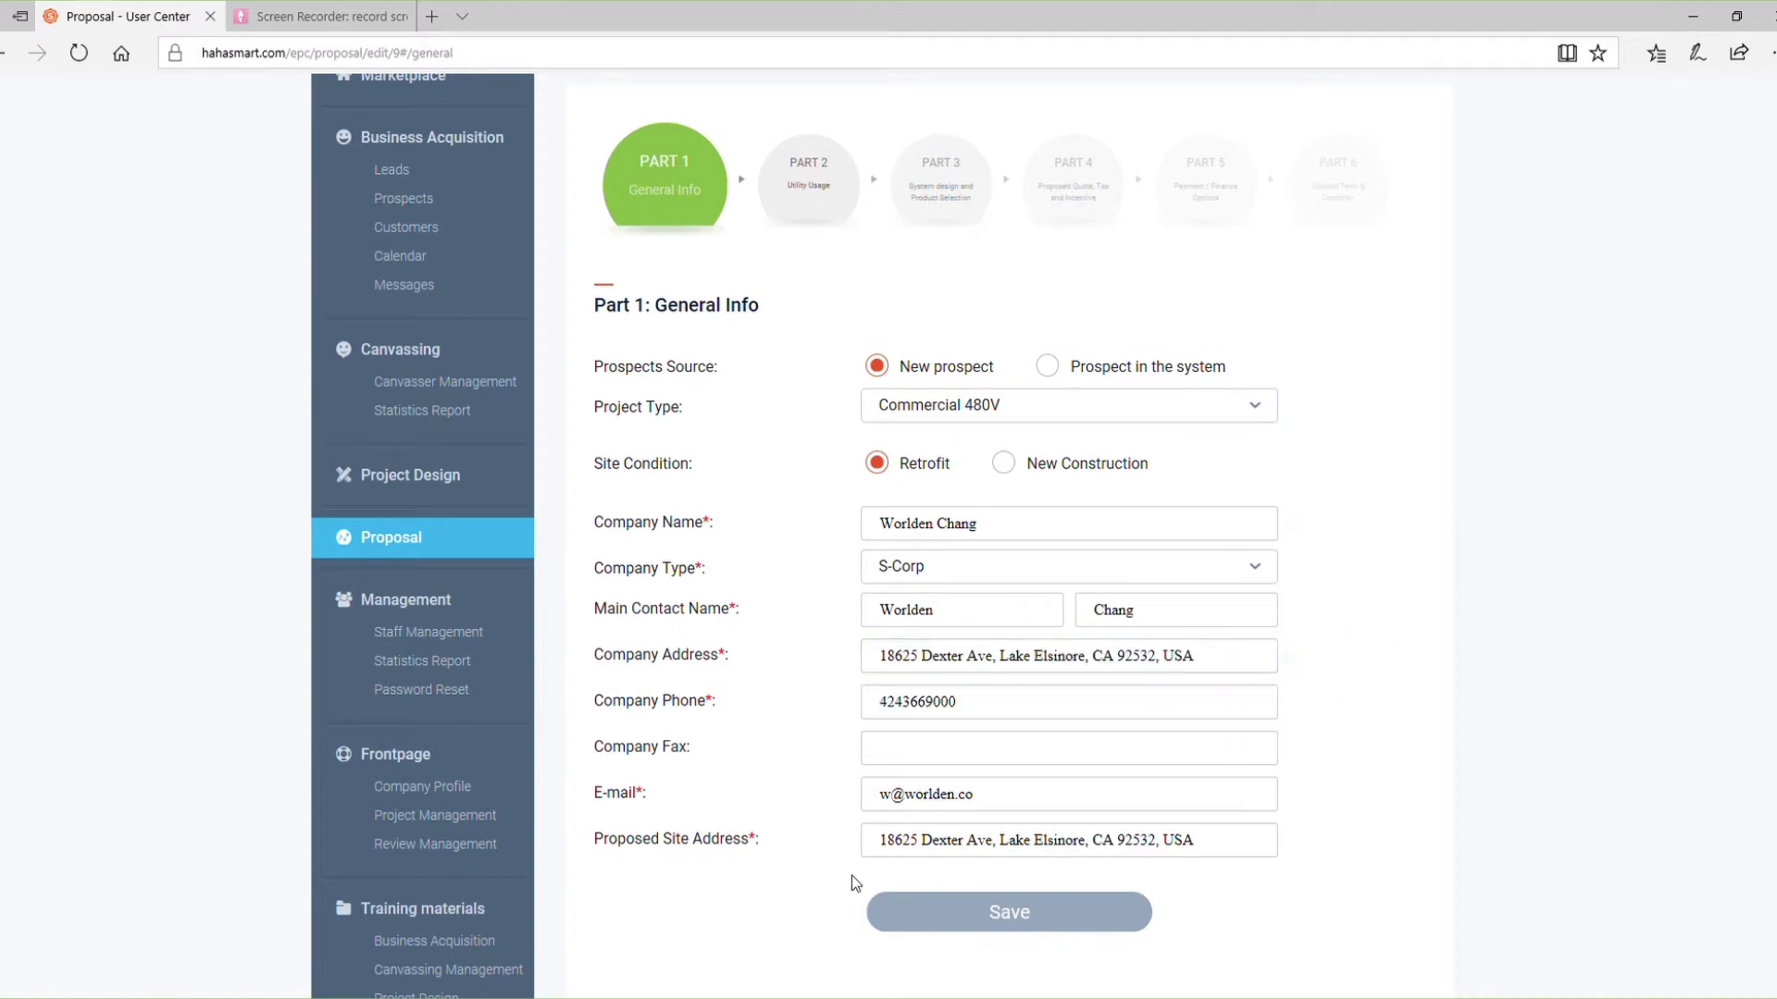
left_click(968, 919)
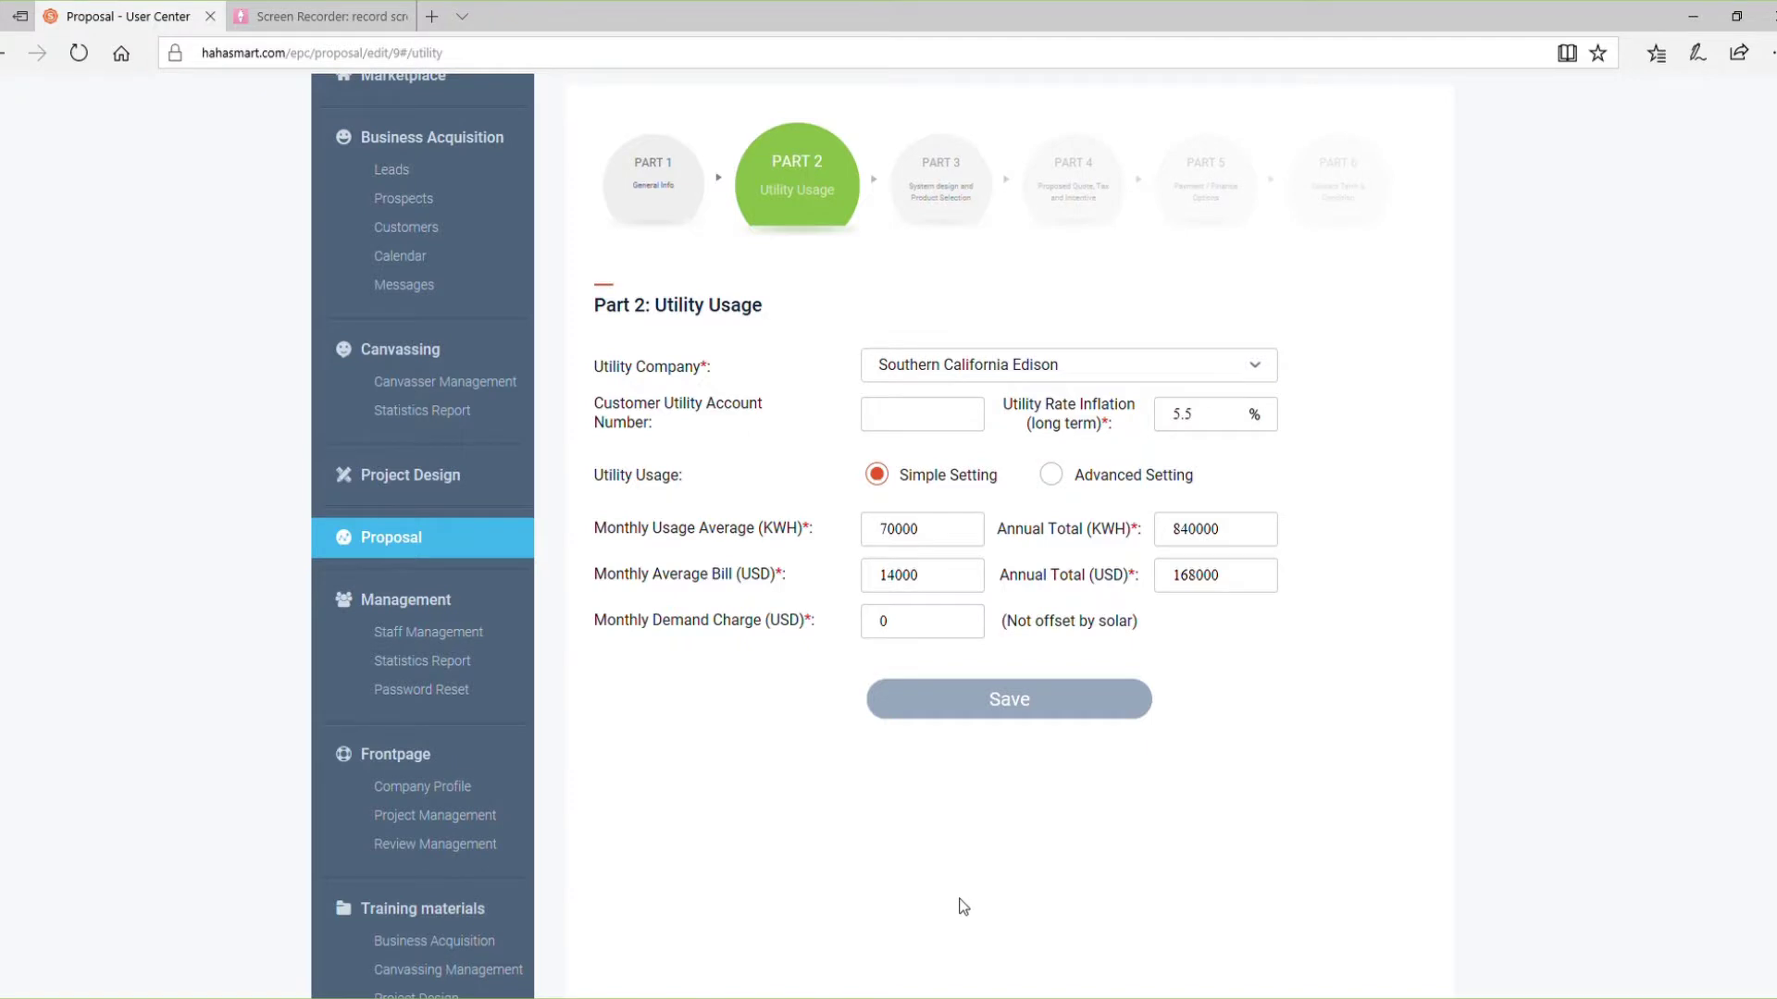
Keep Southern California Edison as the utility and review the 70000 kWh monthly, 840000 kWh annual usage
left_click(1257, 380)
left_click(1257, 379)
left_click(1257, 380)
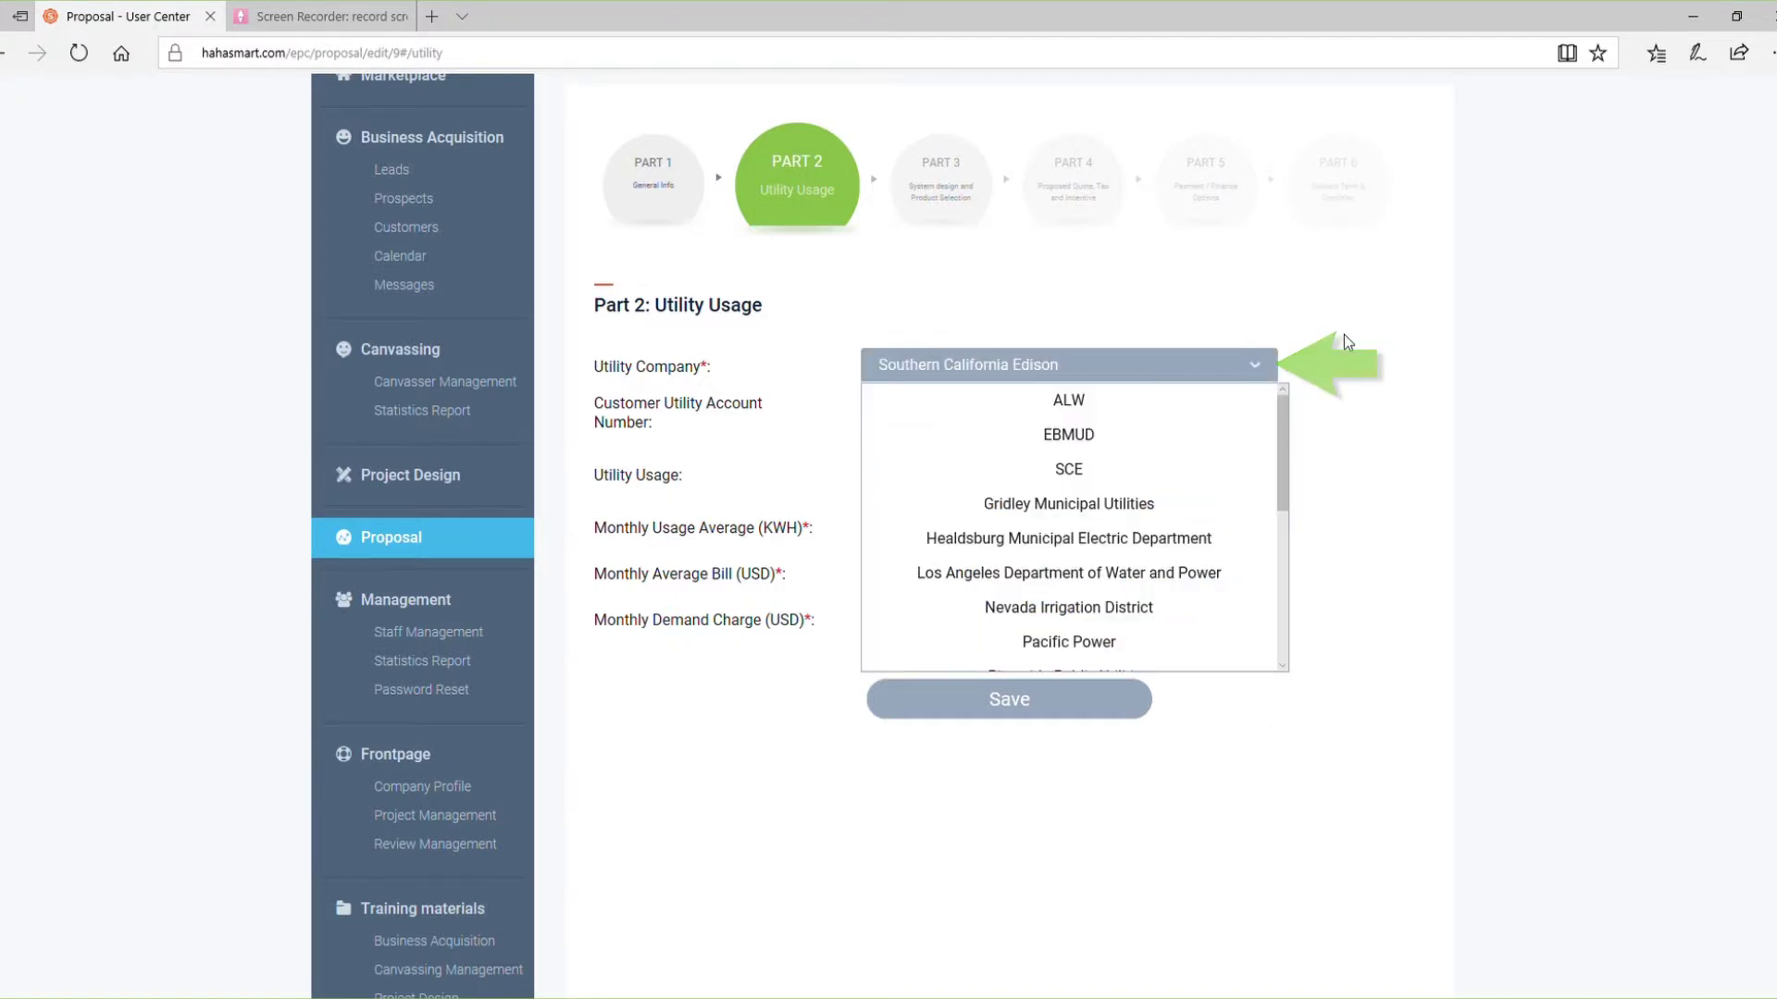
left_click(1346, 335)
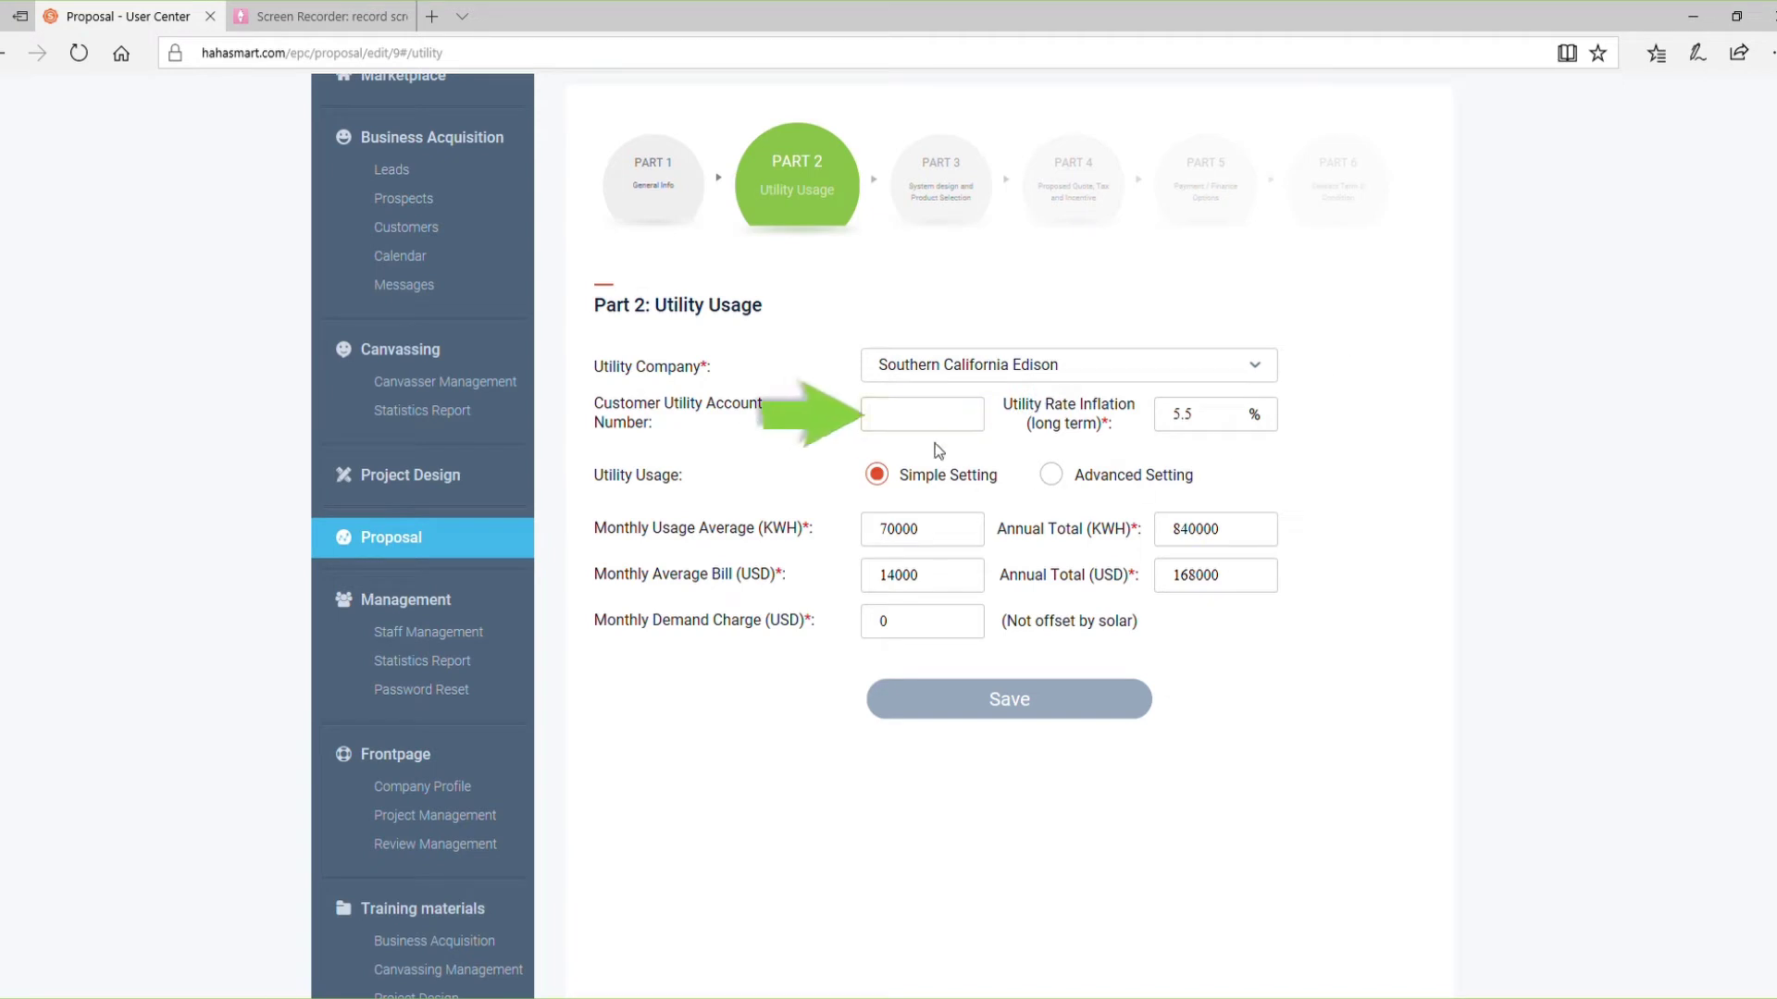
left_click(944, 543)
double_click(944, 543)
left_click_drag(1240, 532, 1162, 544)
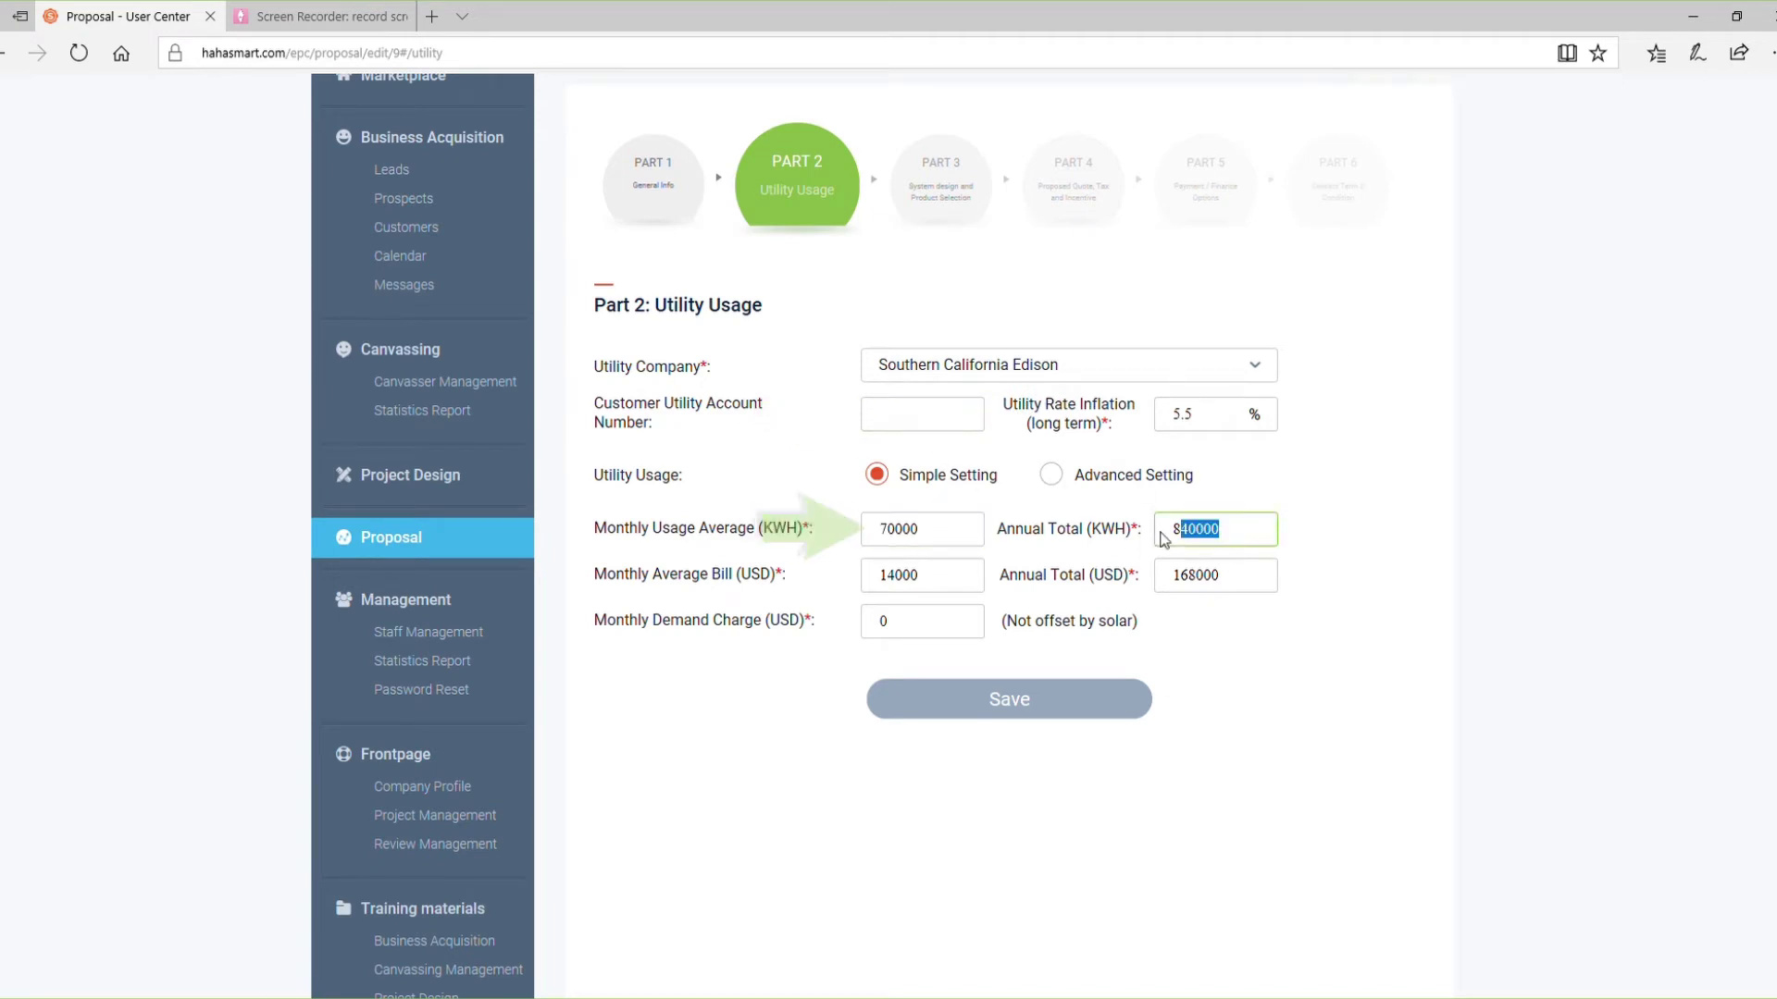
left_click(1091, 546)
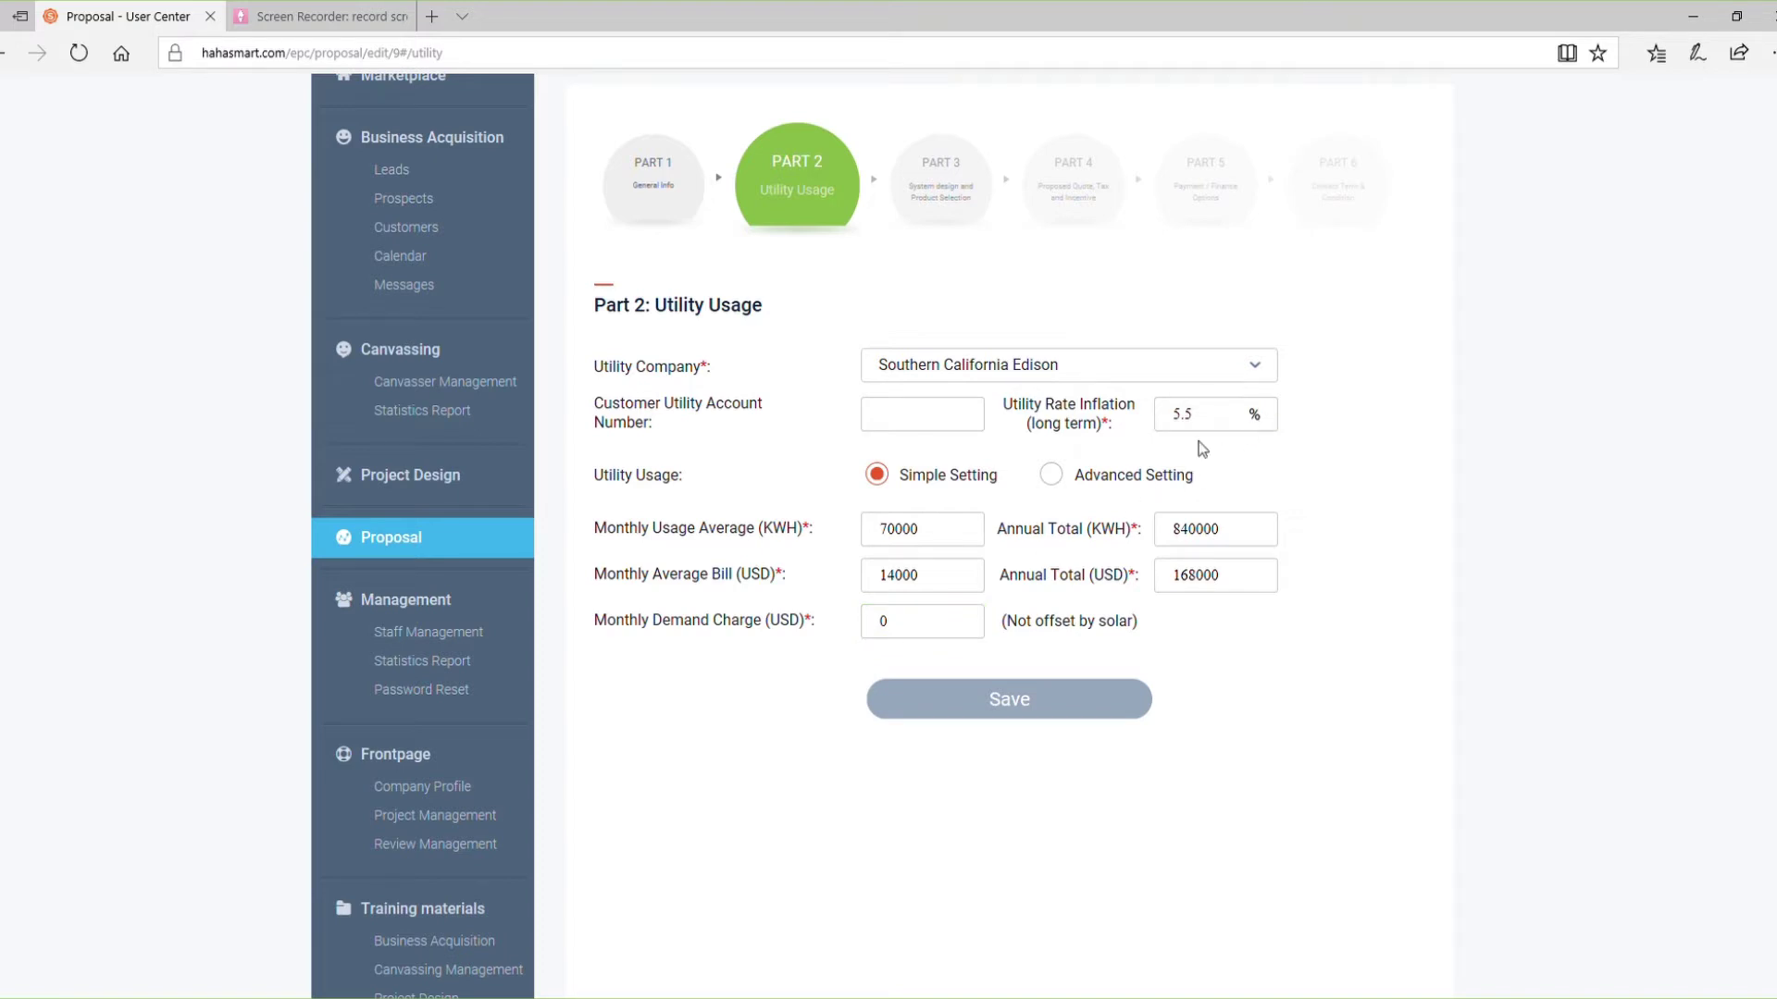
Switch to month-by-month entry and back to simple average, then save utility usage
left_click(1052, 476)
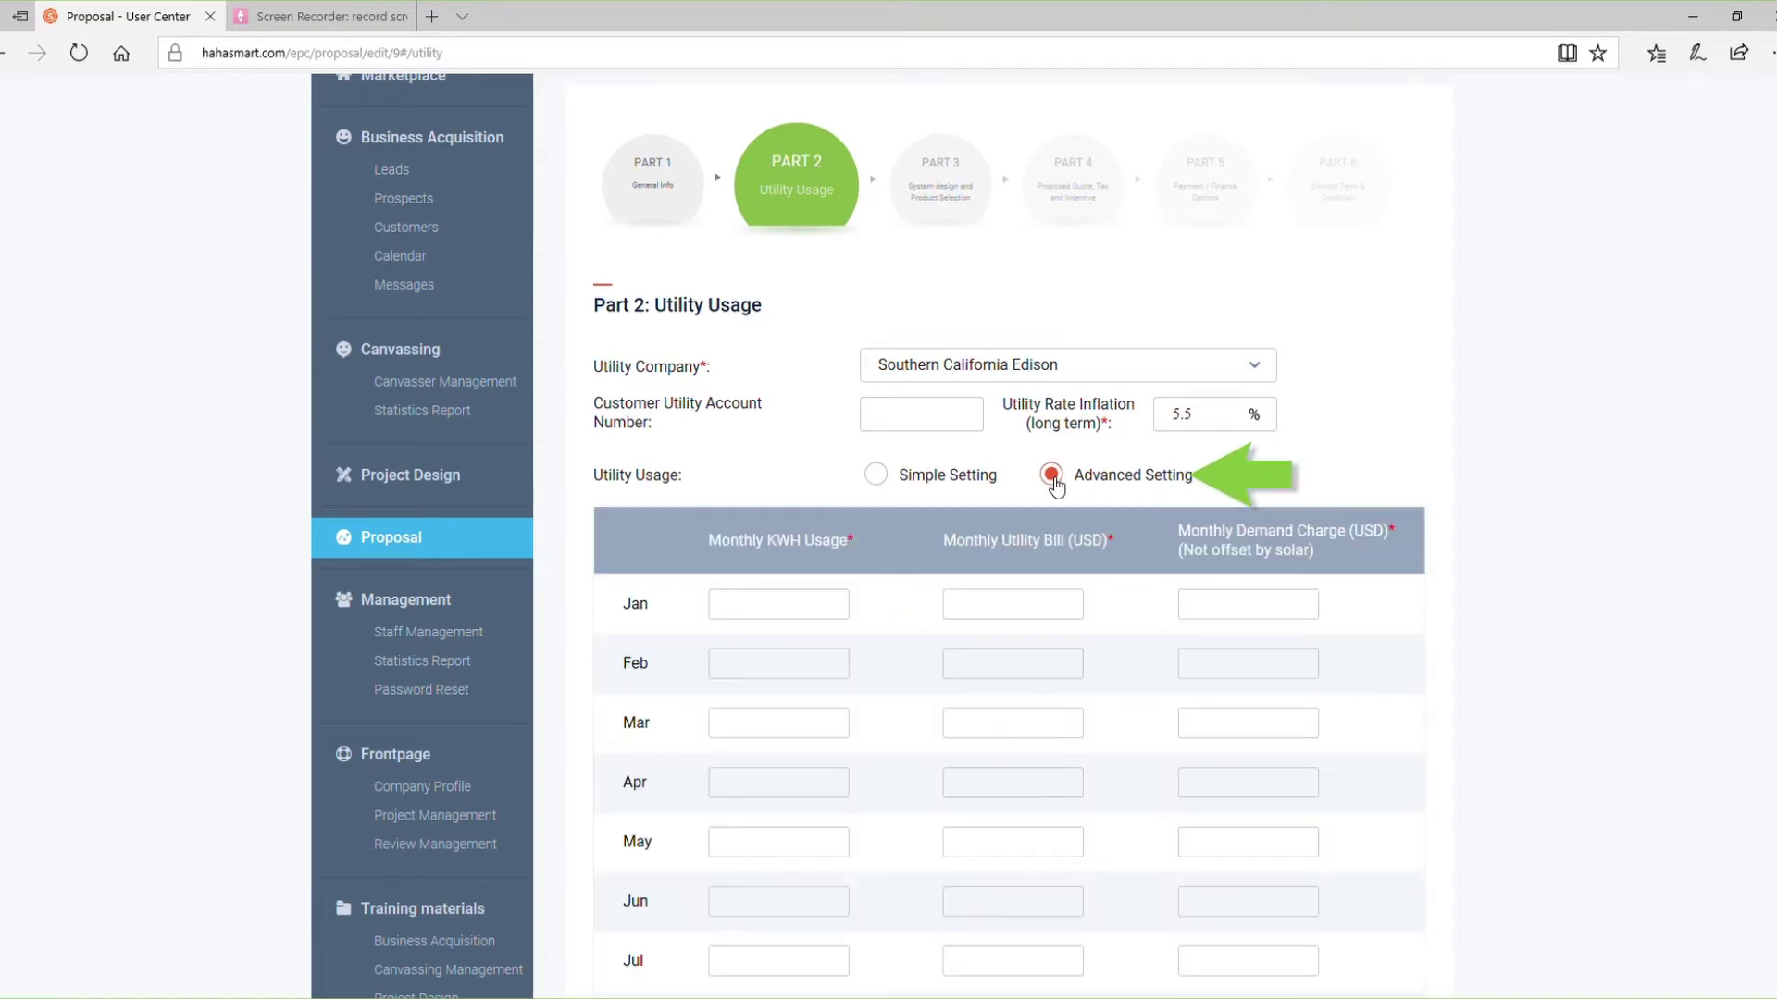
left_click(877, 475)
left_click(942, 701)
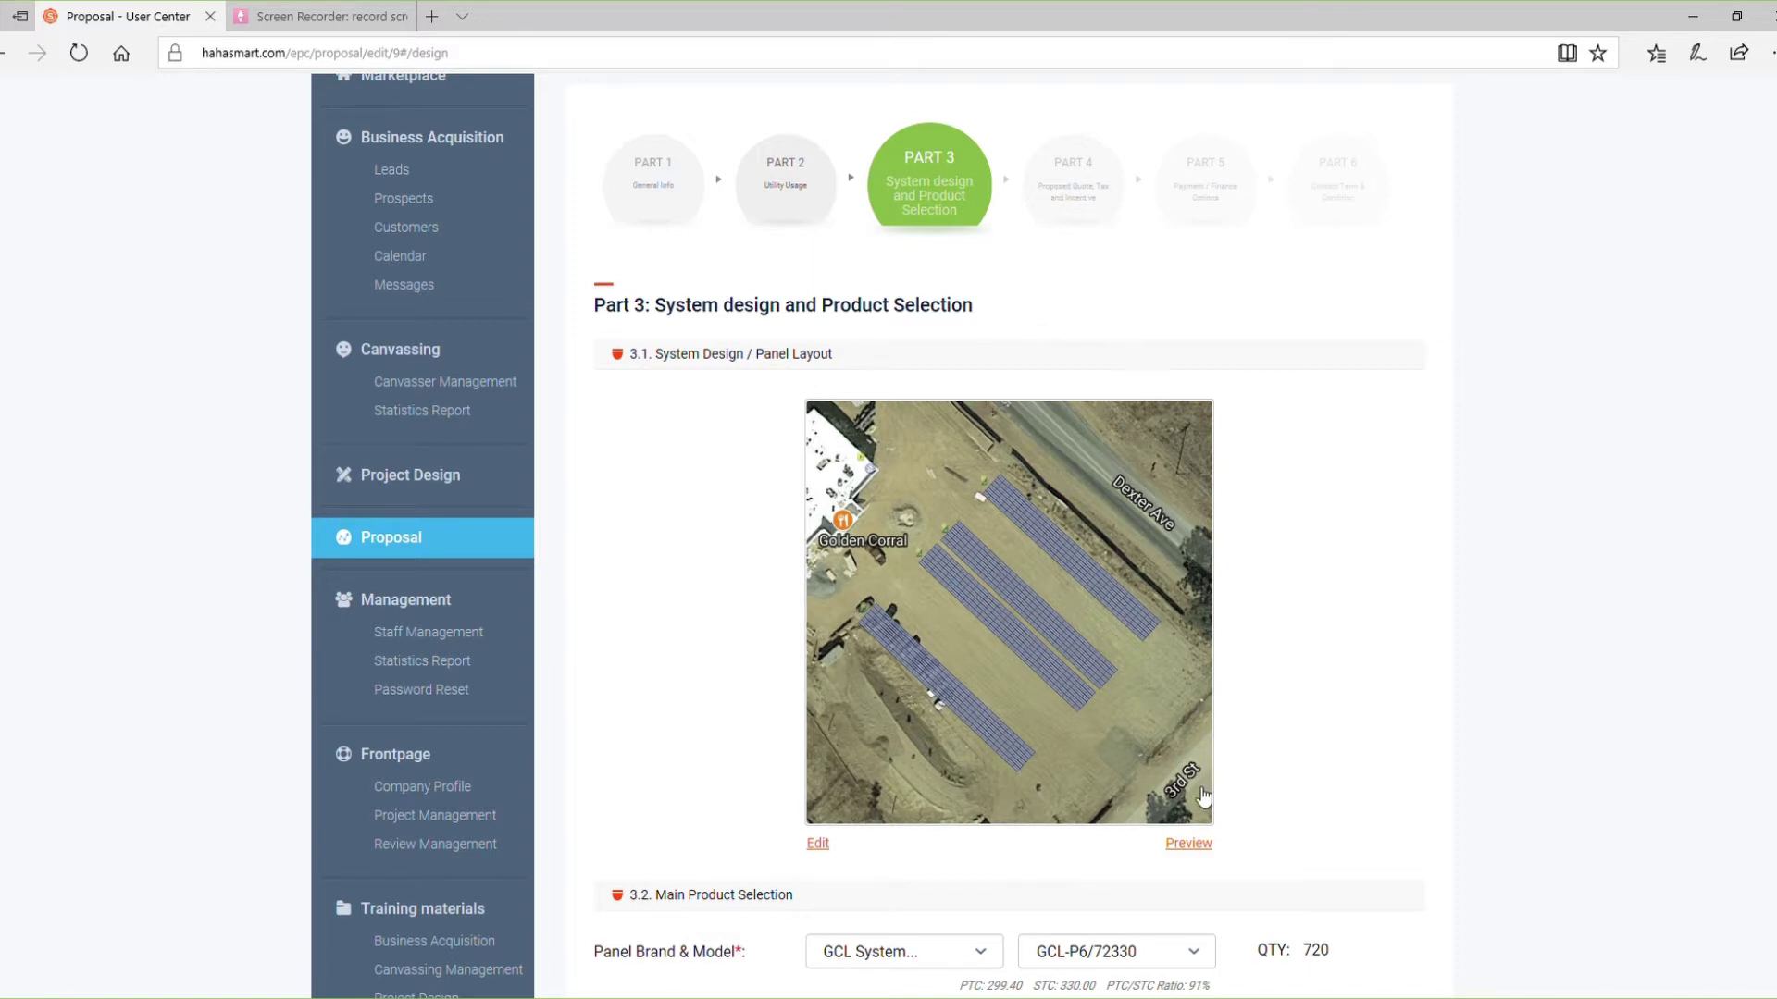
left_click(1190, 843)
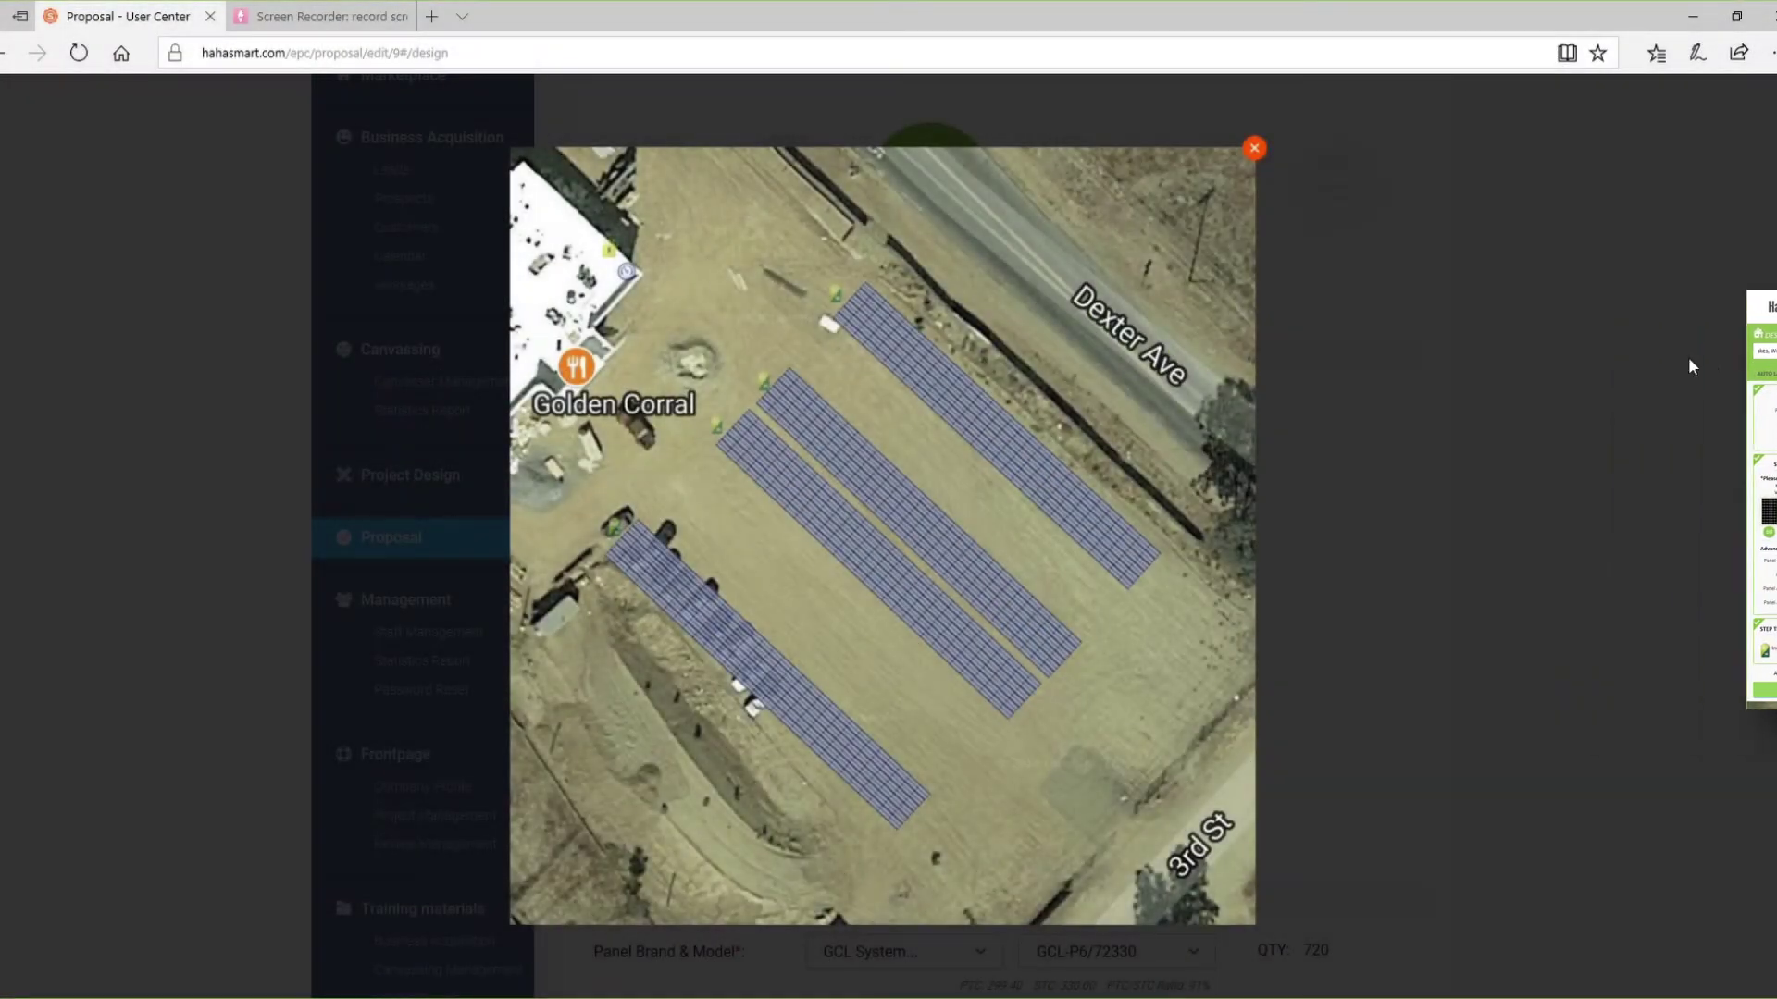
left_click(1692, 366)
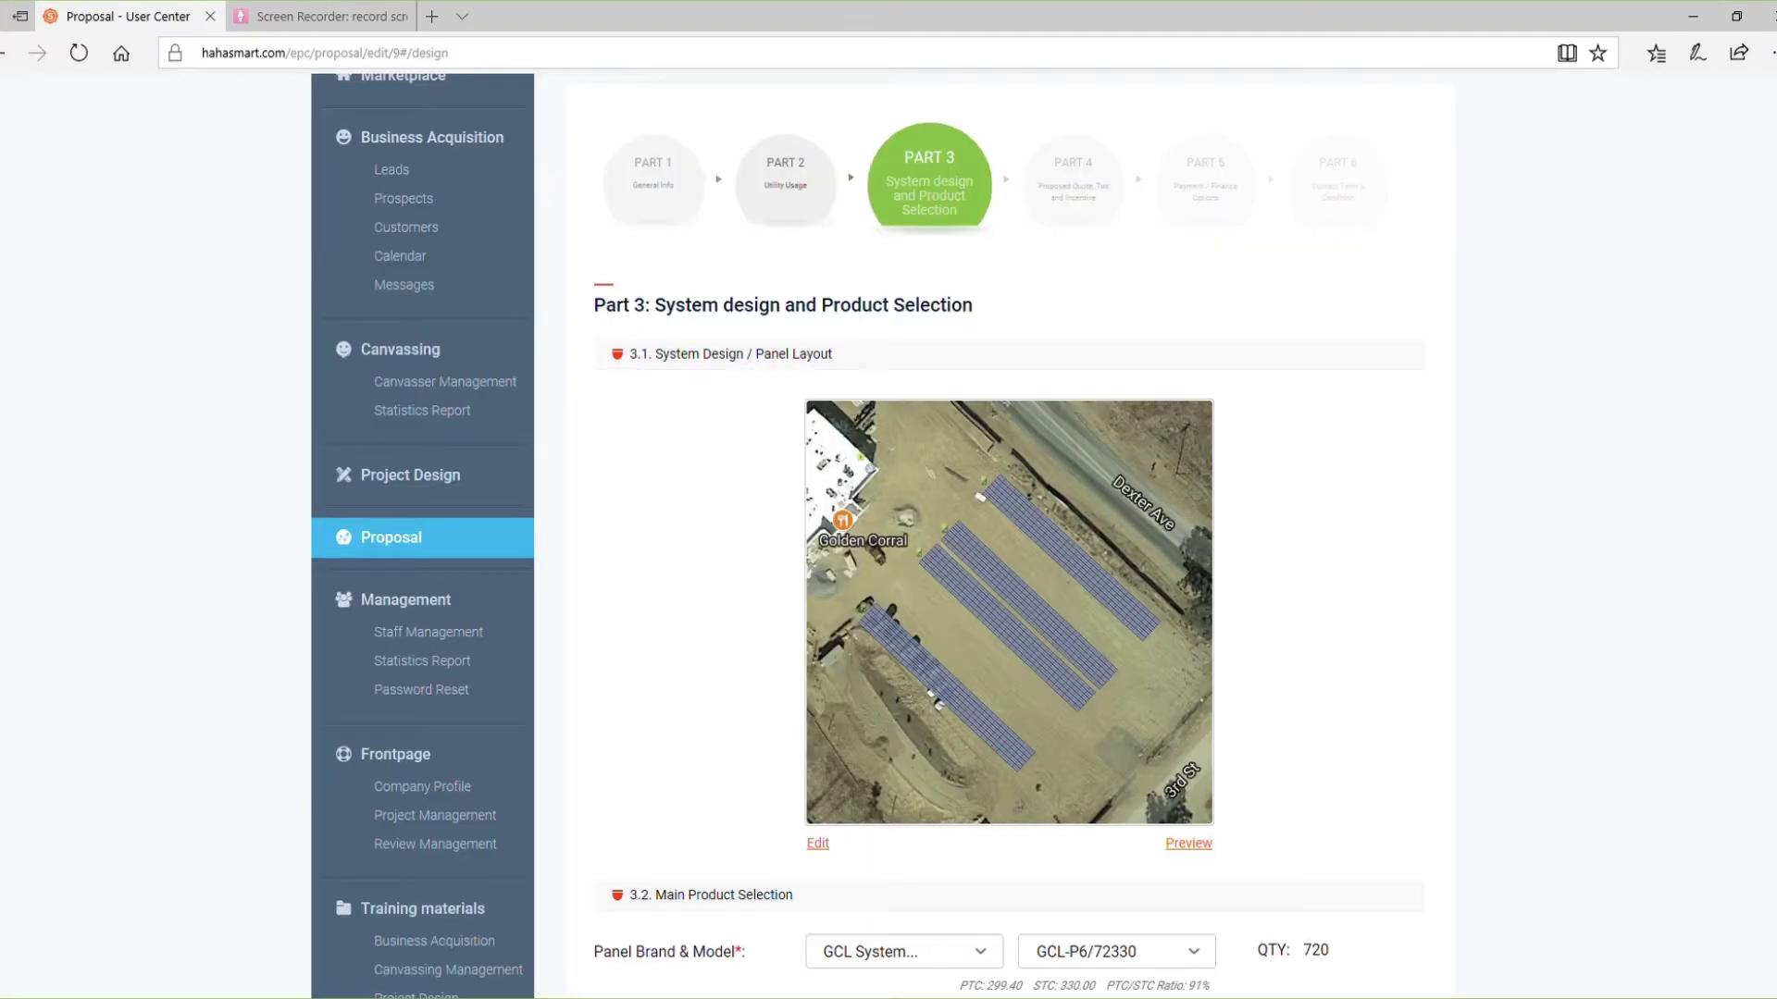
Review the 720 GCL panels and six Huawei inverters design, then save Part 3
scroll(913, 619, "down", 5)
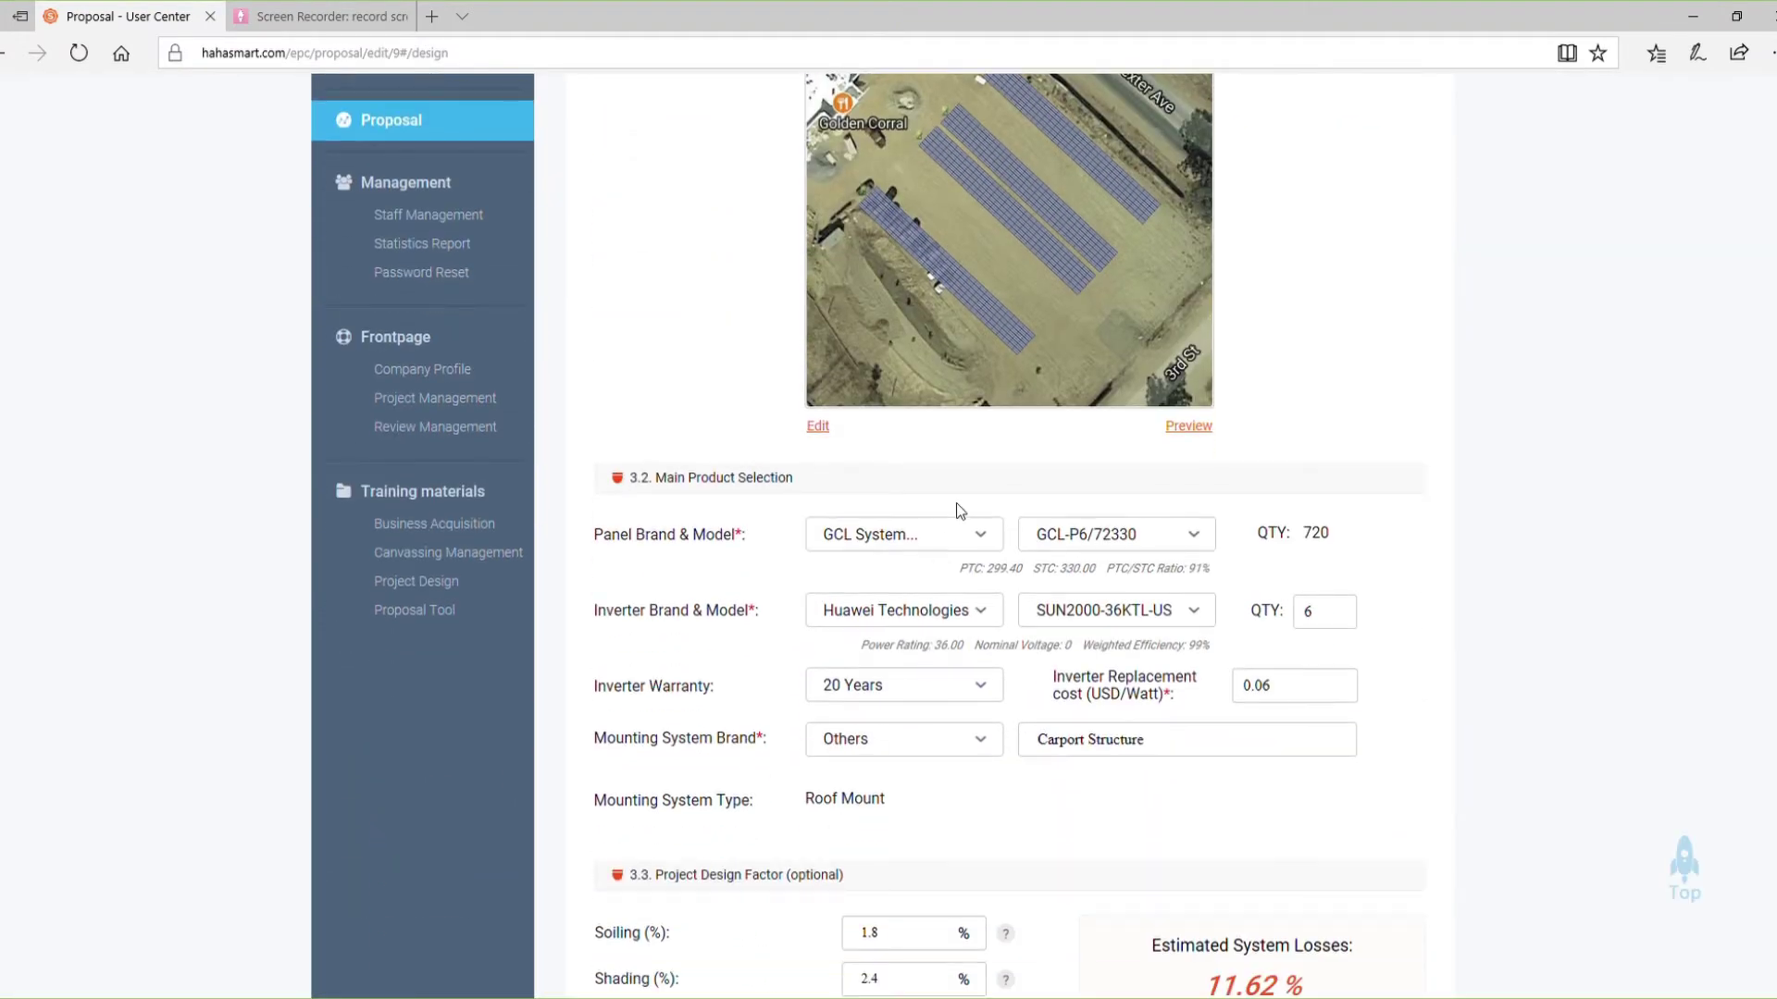
left_click_drag(862, 648, 1246, 638)
left_click(1247, 639)
scroll(1246, 639, "down", 1)
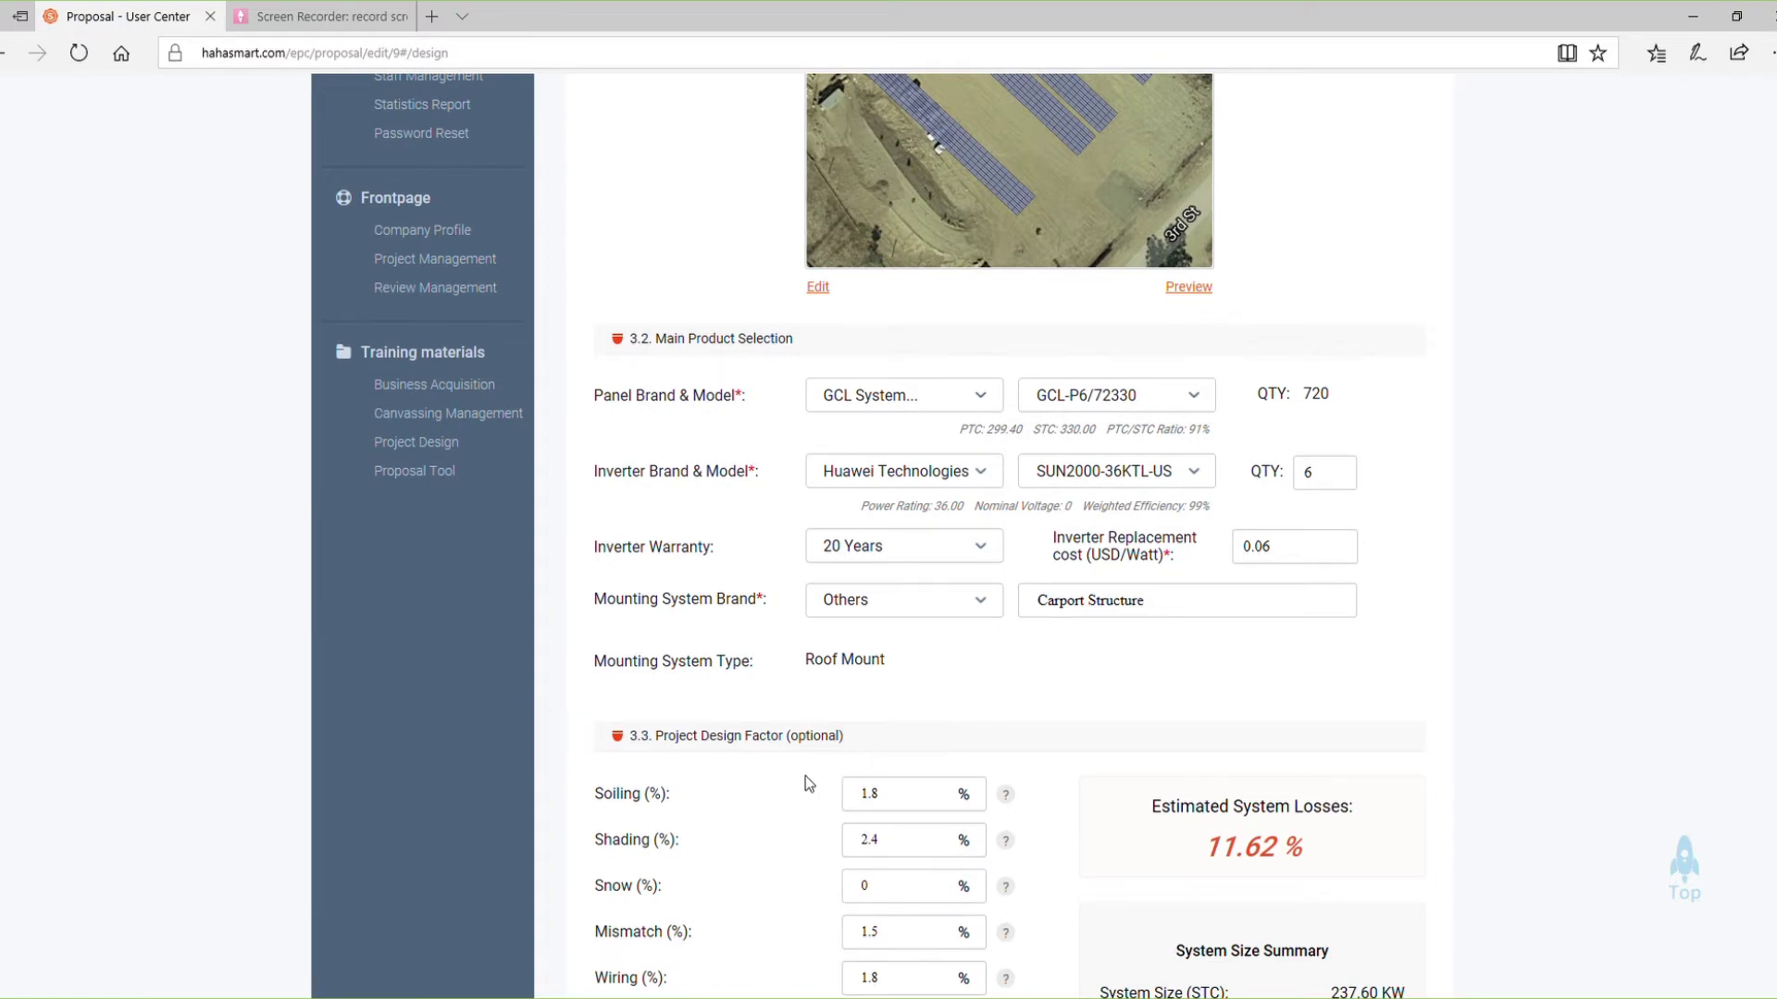
scroll(805, 775, "down", 3)
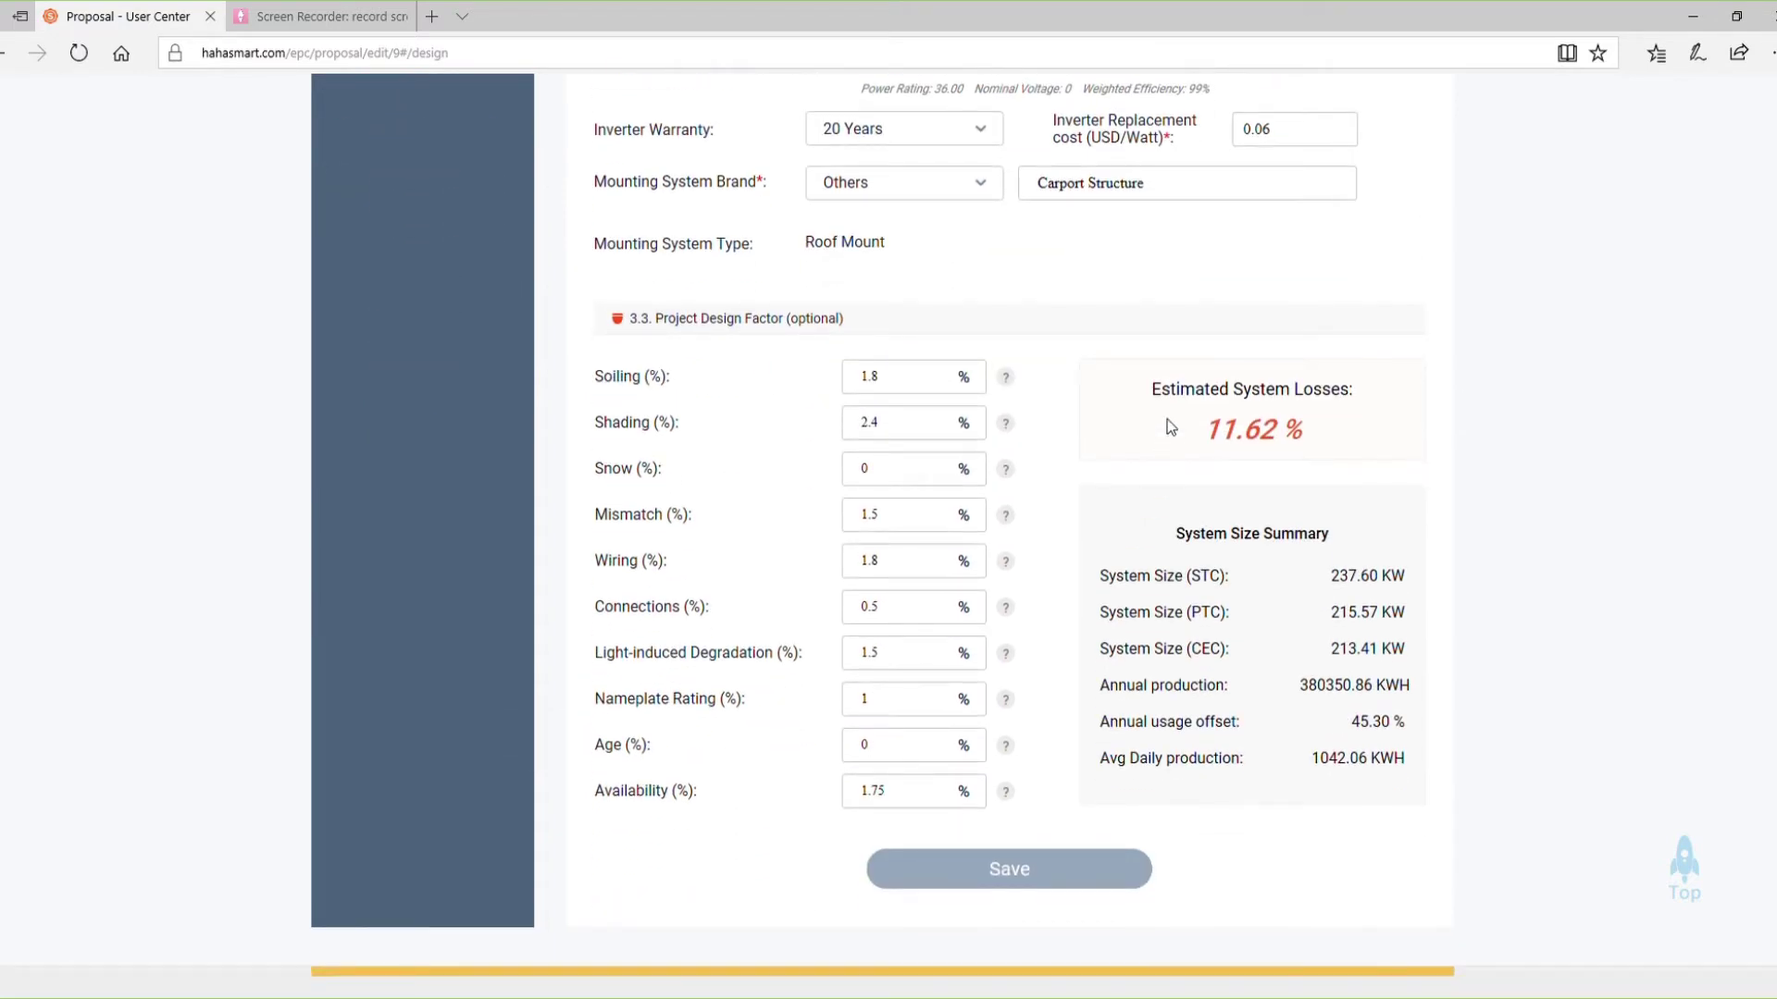
left_click(1078, 878)
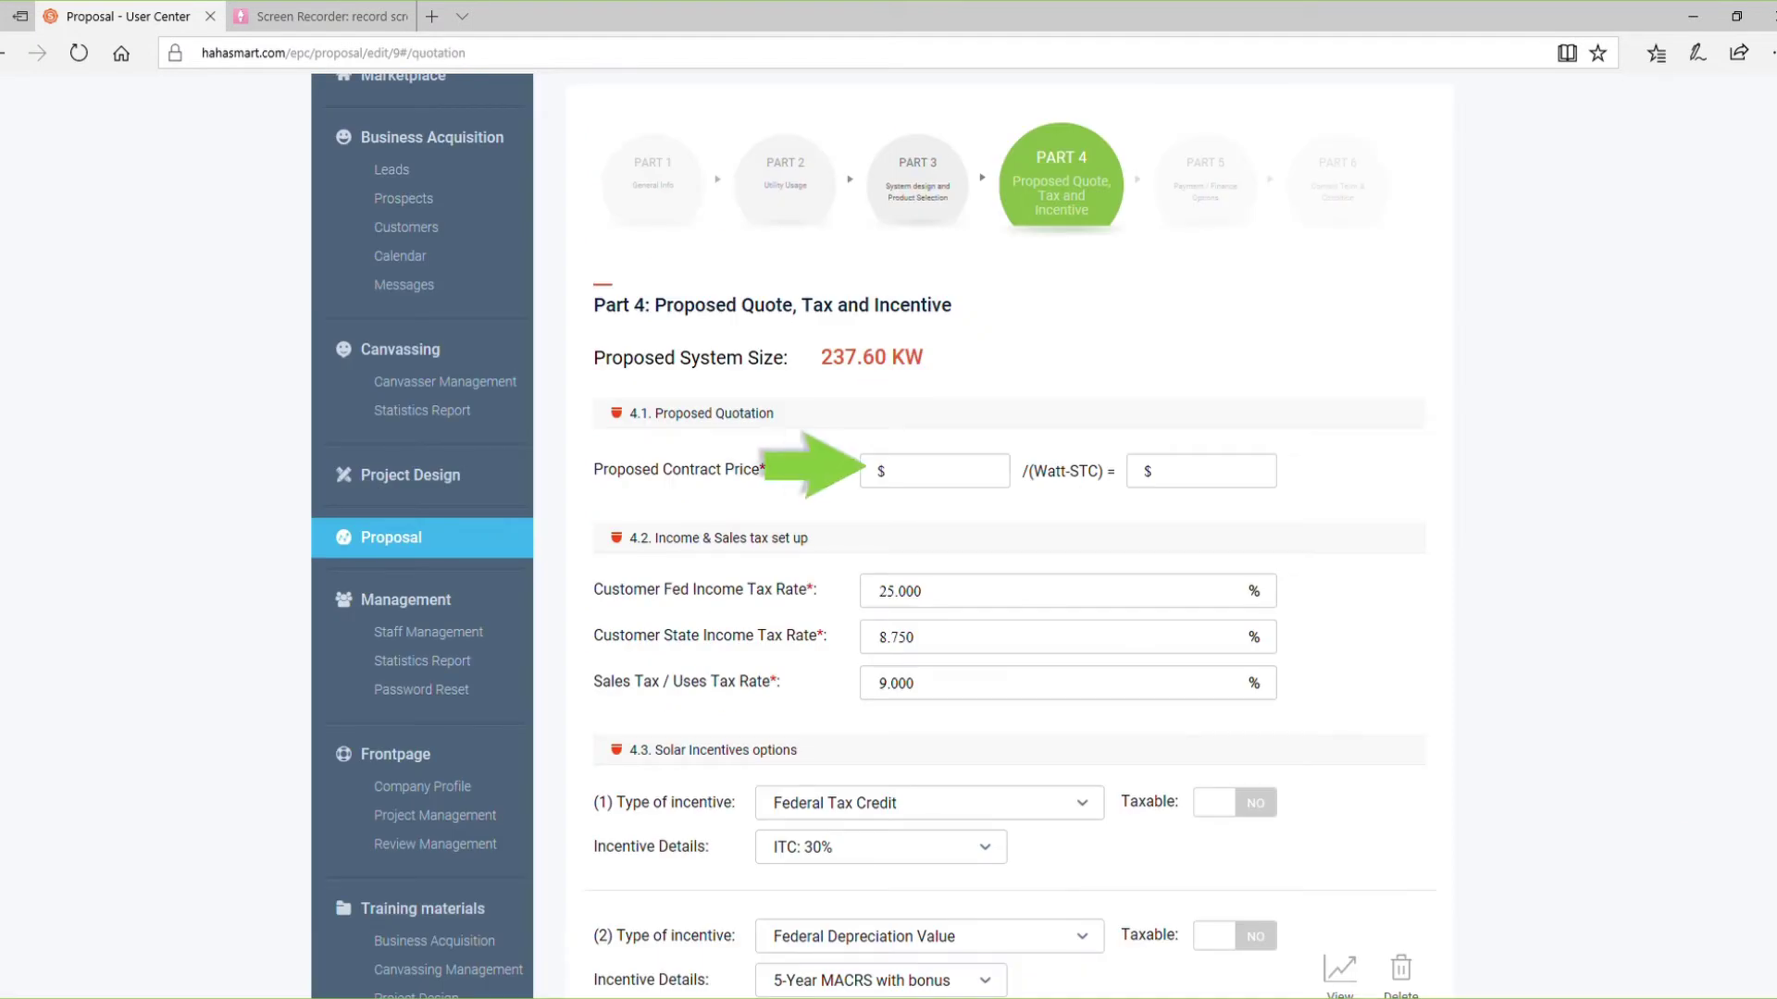
Set the proposed contract price to $3.00 per watt
left_click(915, 482)
type("3.00")
left_click(979, 504)
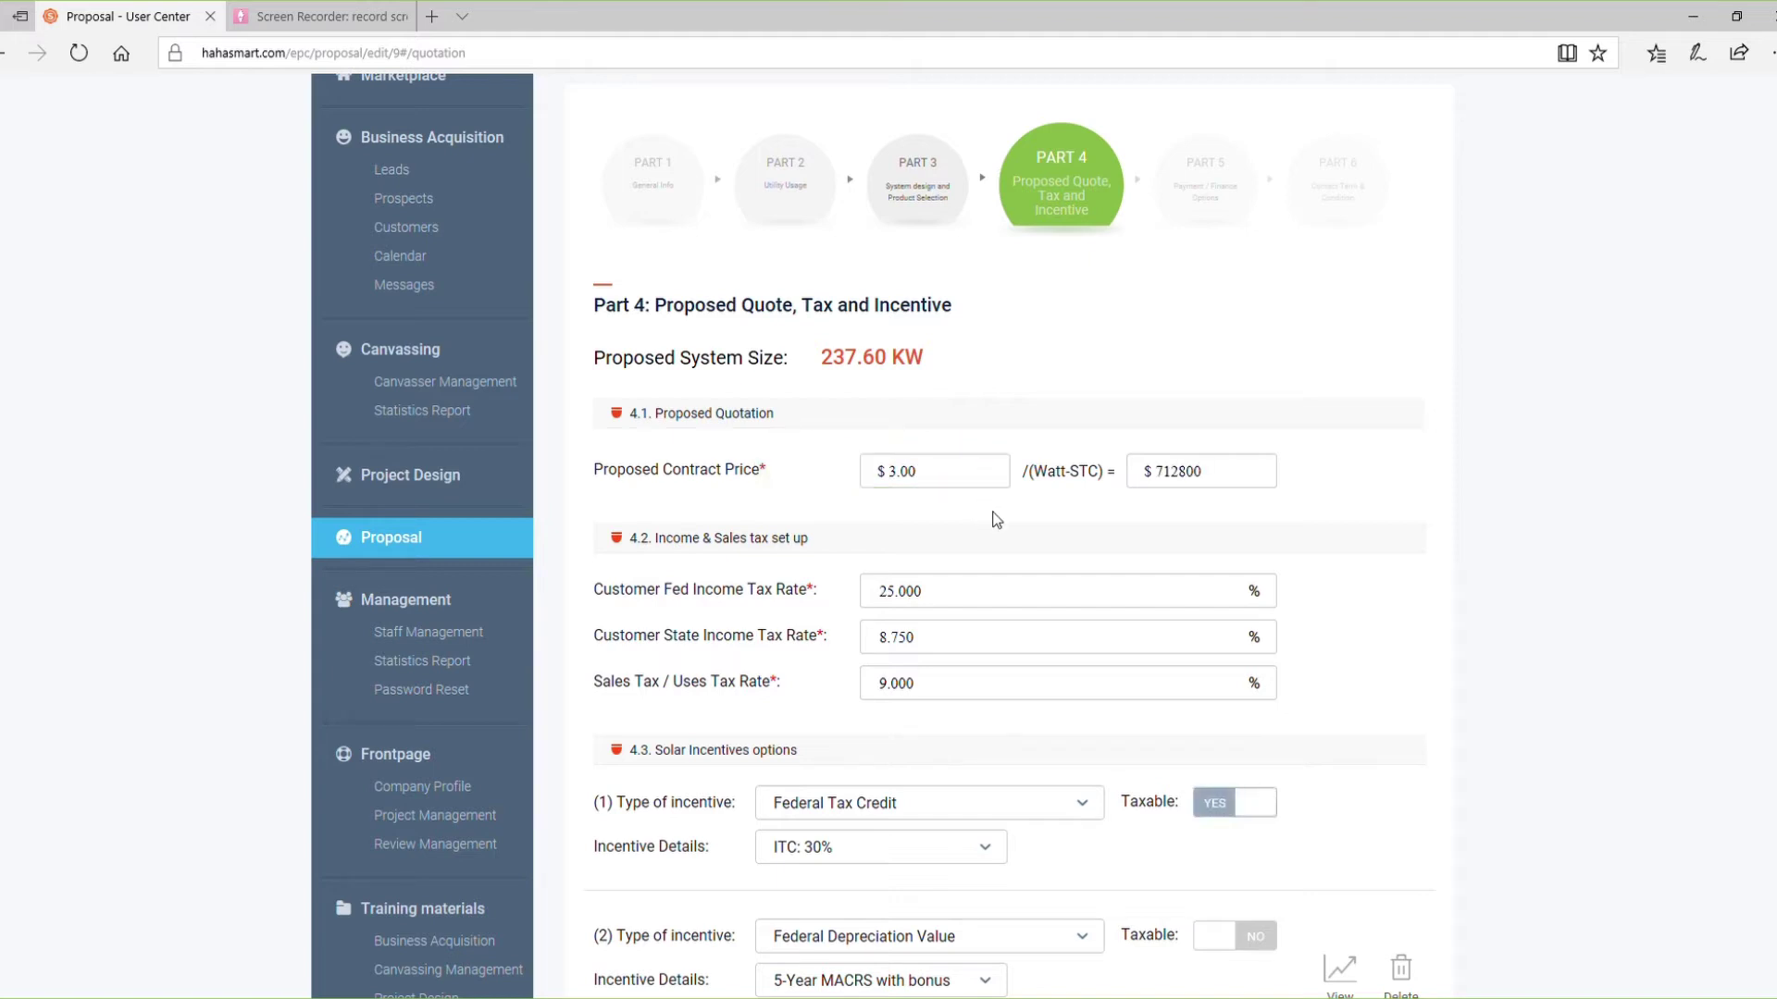
Keep Federal Tax Credit as the first incentive and add a third incentive as State Tax Credit
scroll(997, 520, "down", 2)
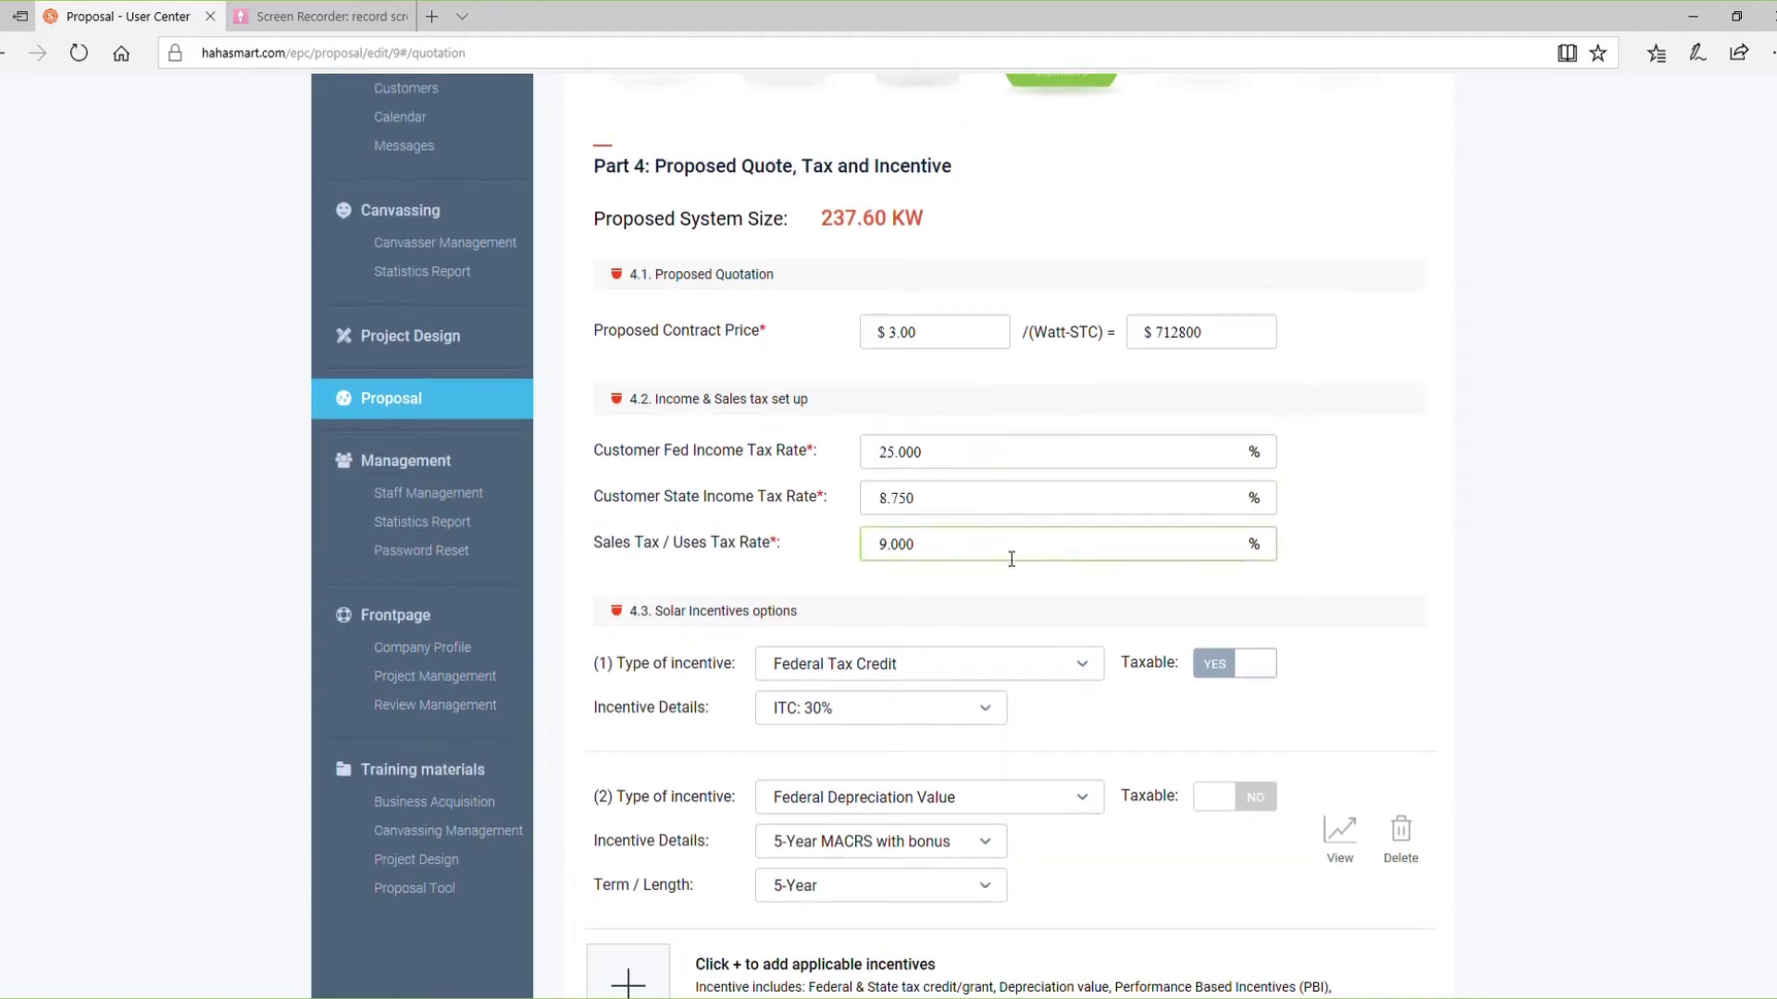
scroll(1012, 559, "down", 3)
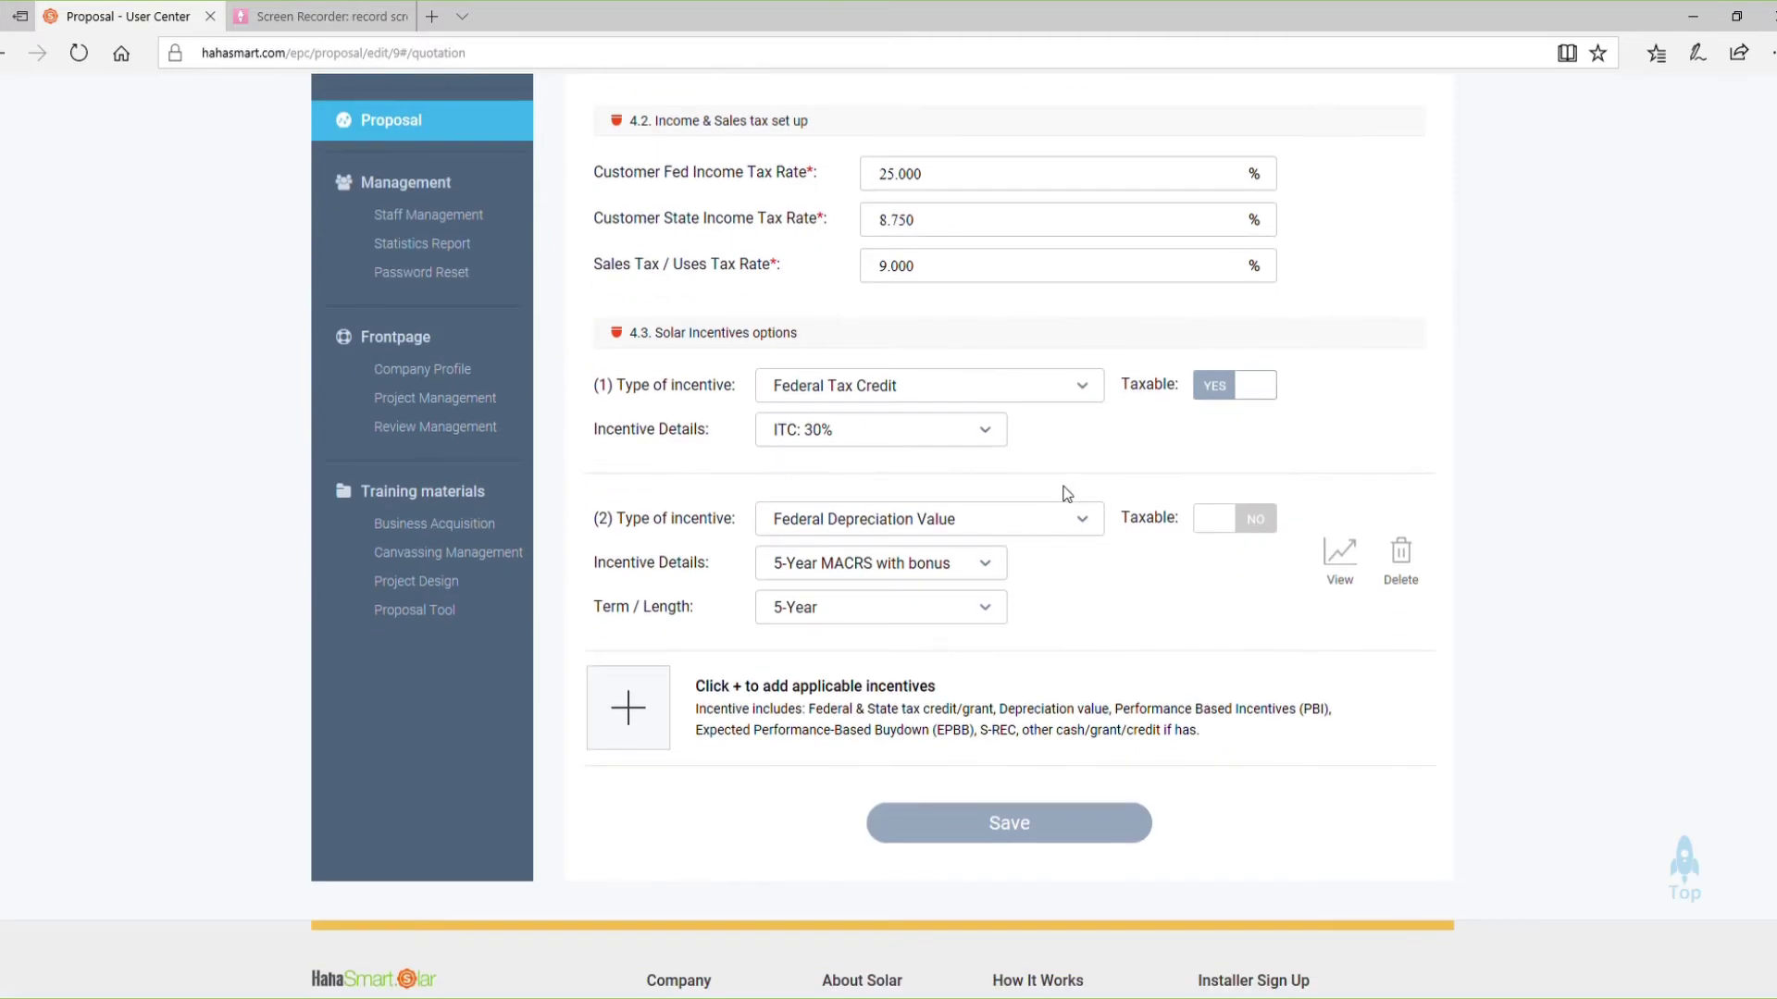
left_click(1098, 400)
left_click(1081, 423)
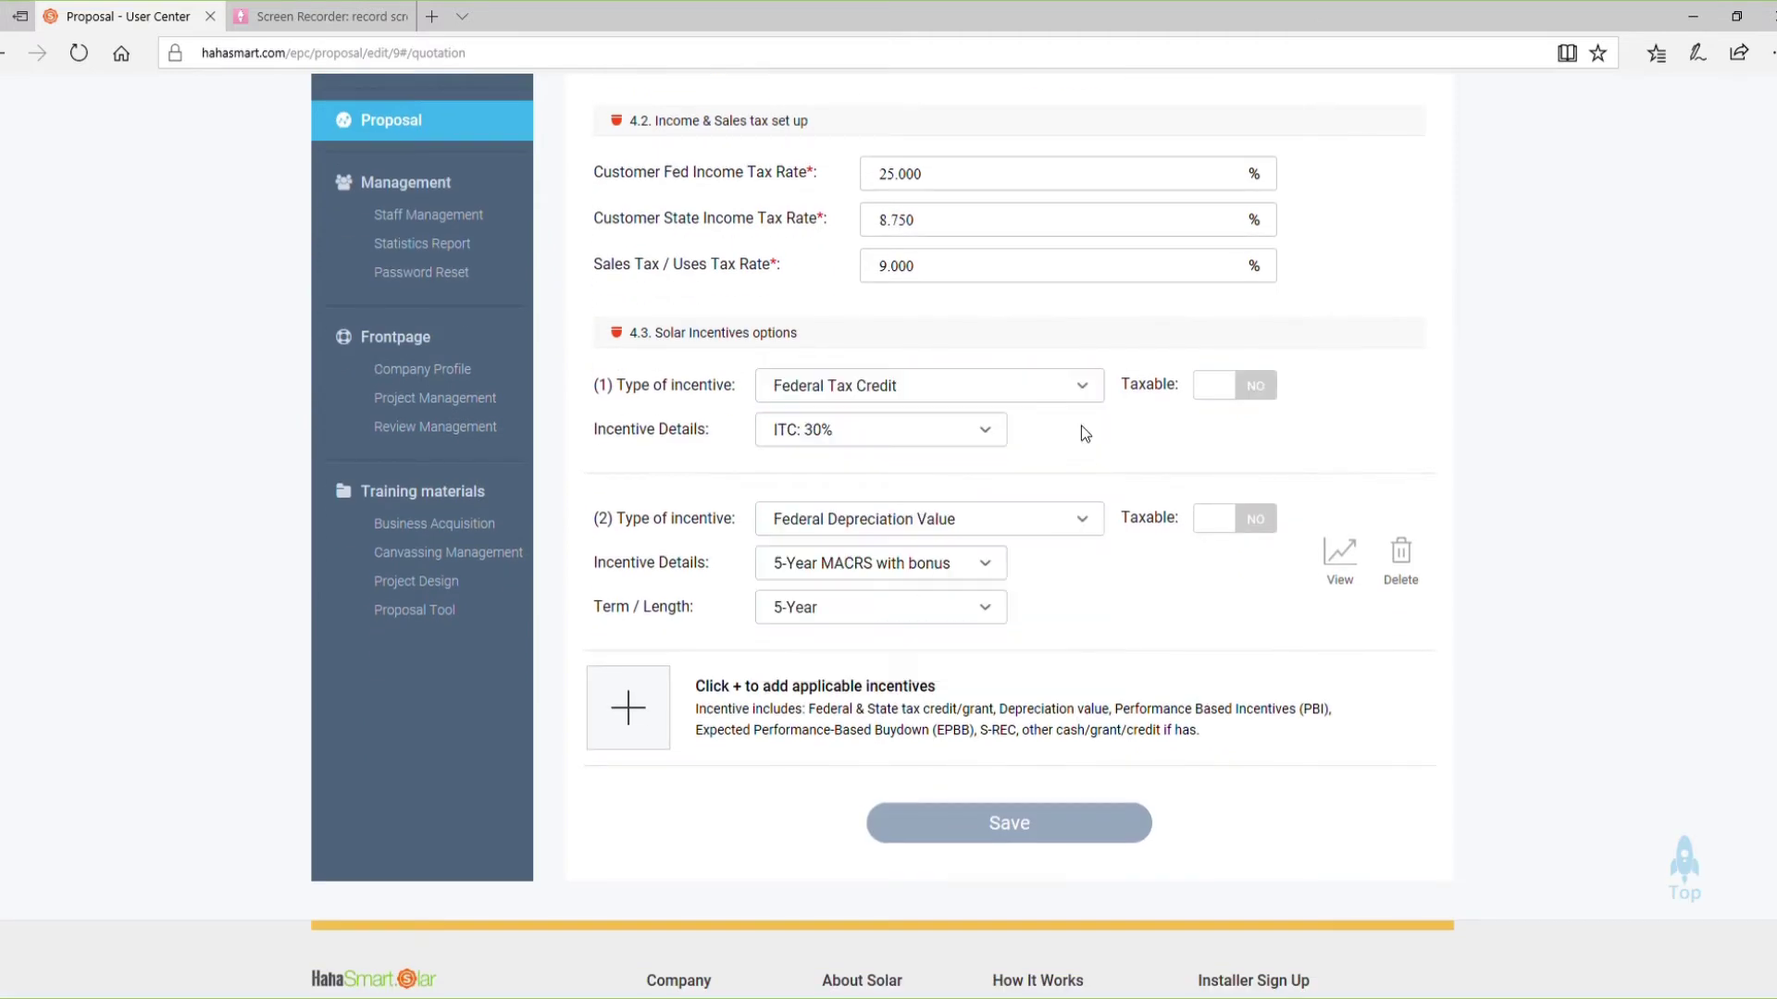
left_click(628, 708)
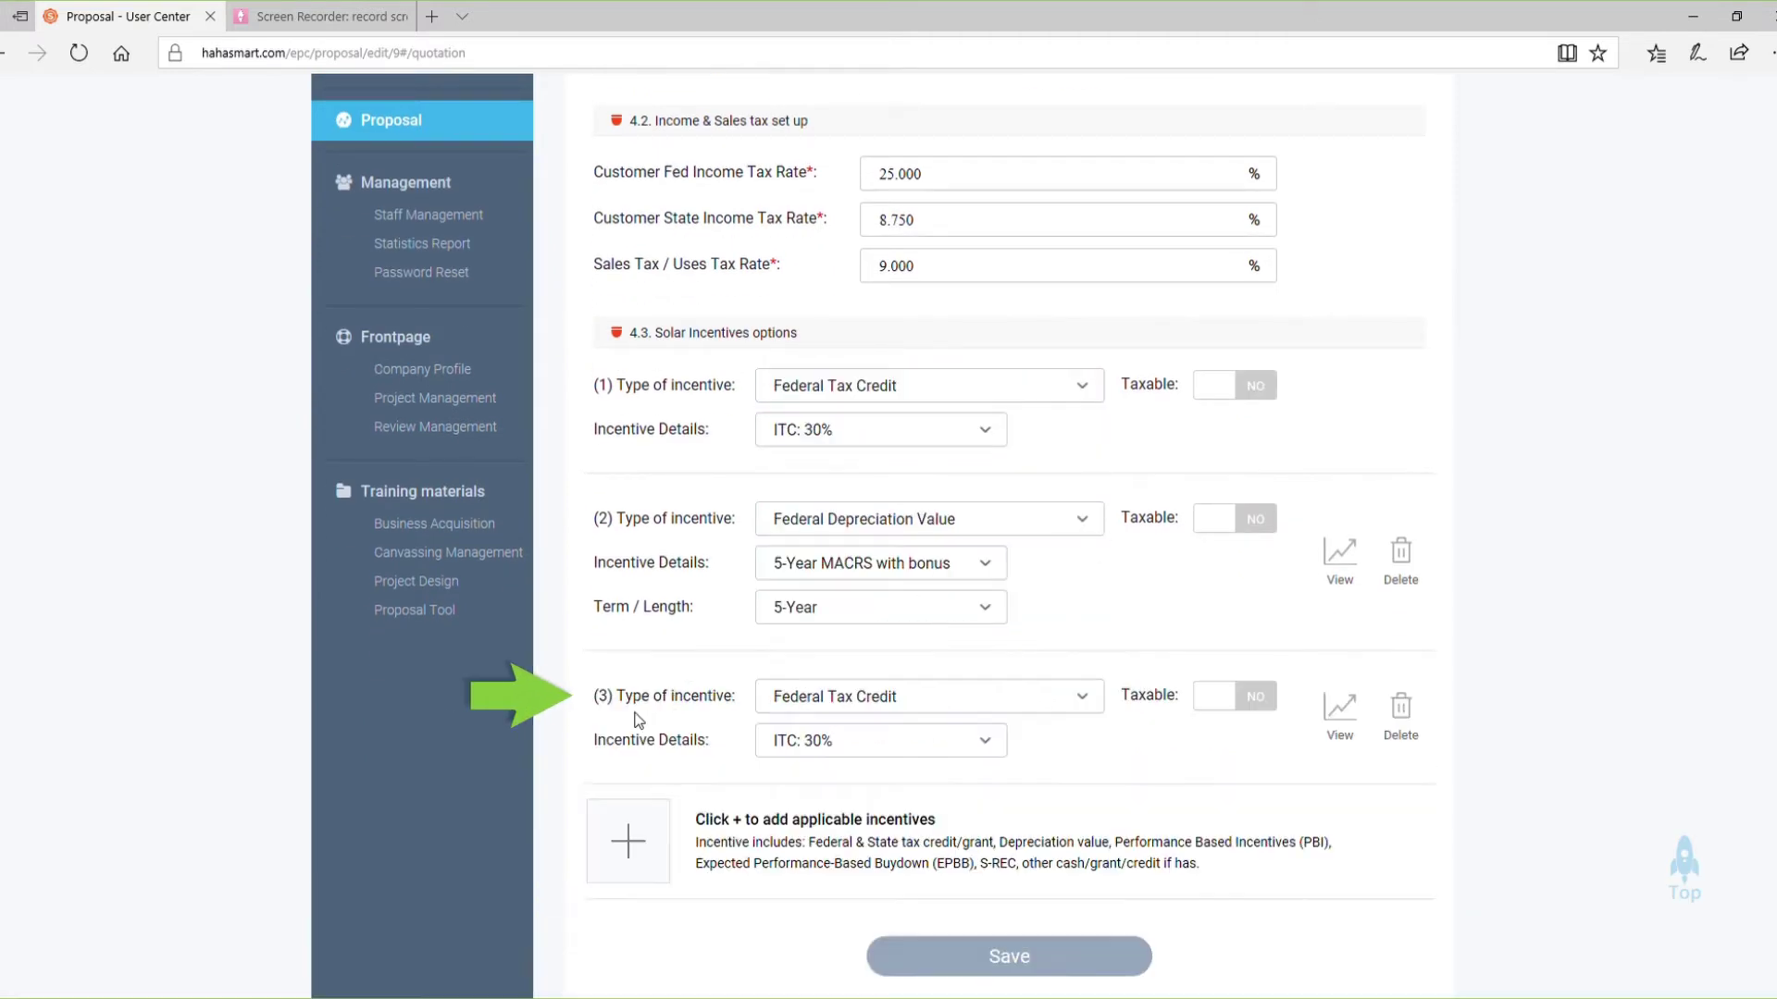
left_click(1040, 701)
left_click(1018, 804)
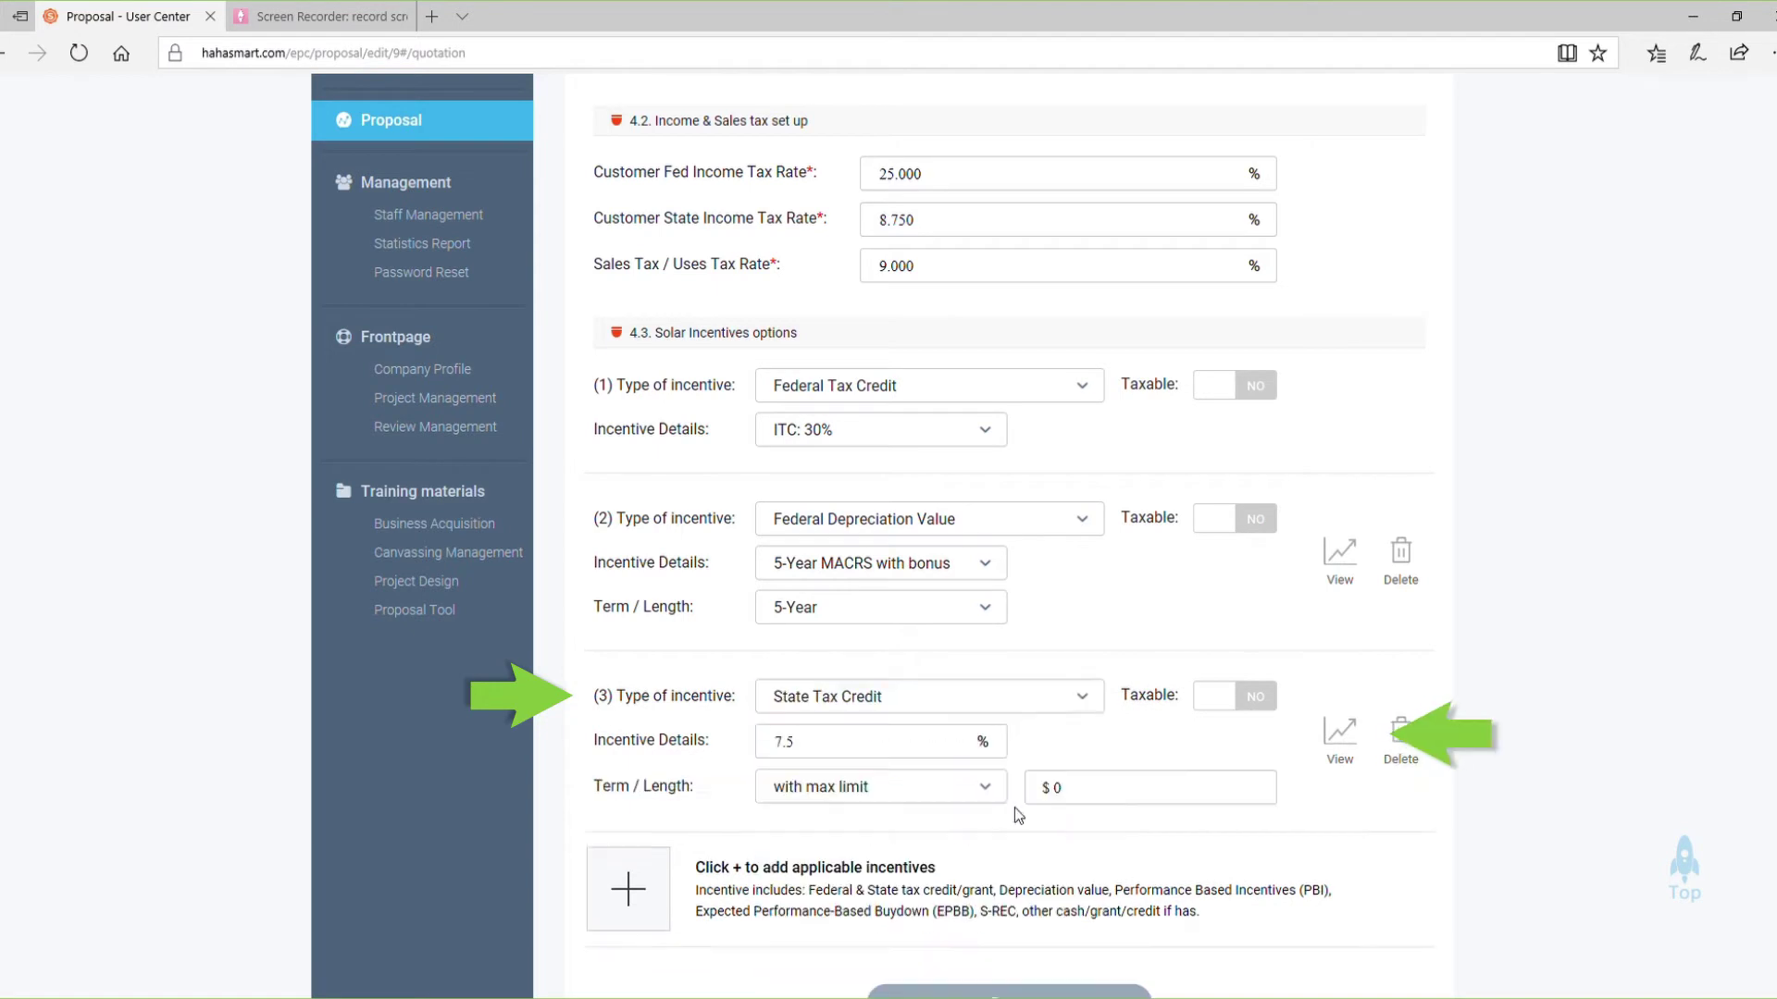
Review the yearly incentive conclusion table and save the Part 4 incentives
left_click(1342, 759)
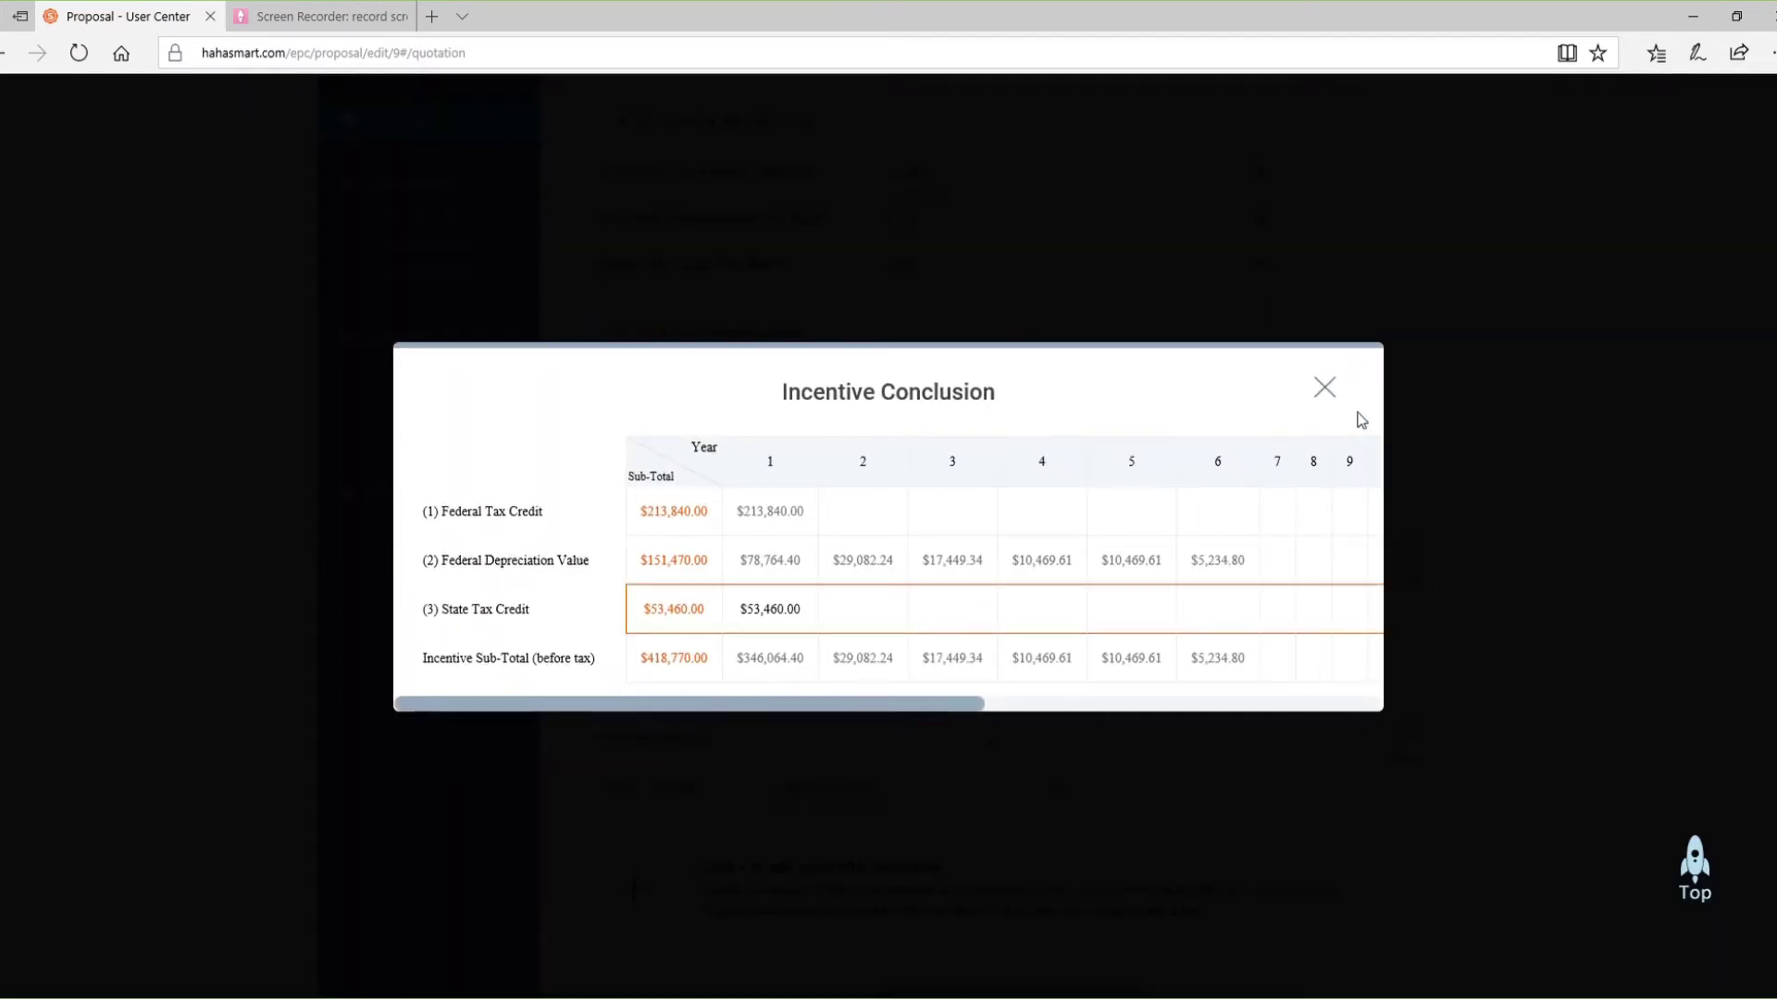
left_click(1328, 393)
scroll(1535, 511, "down", 5)
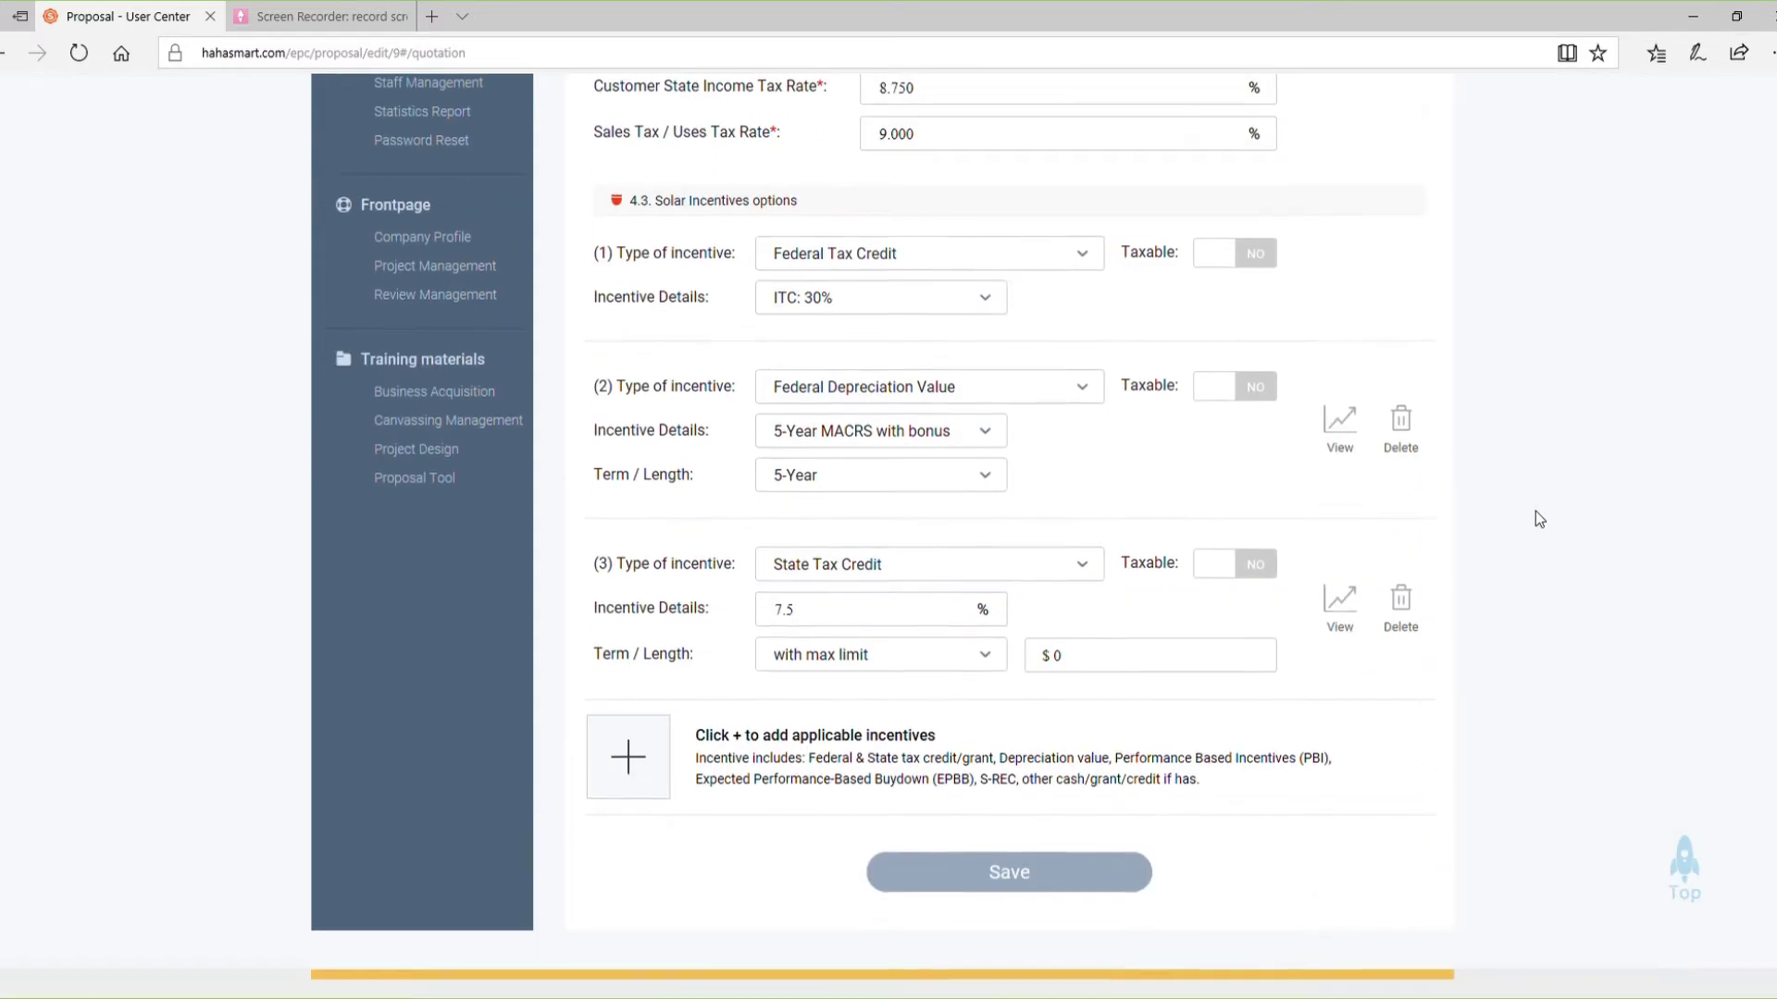
left_click(1111, 730)
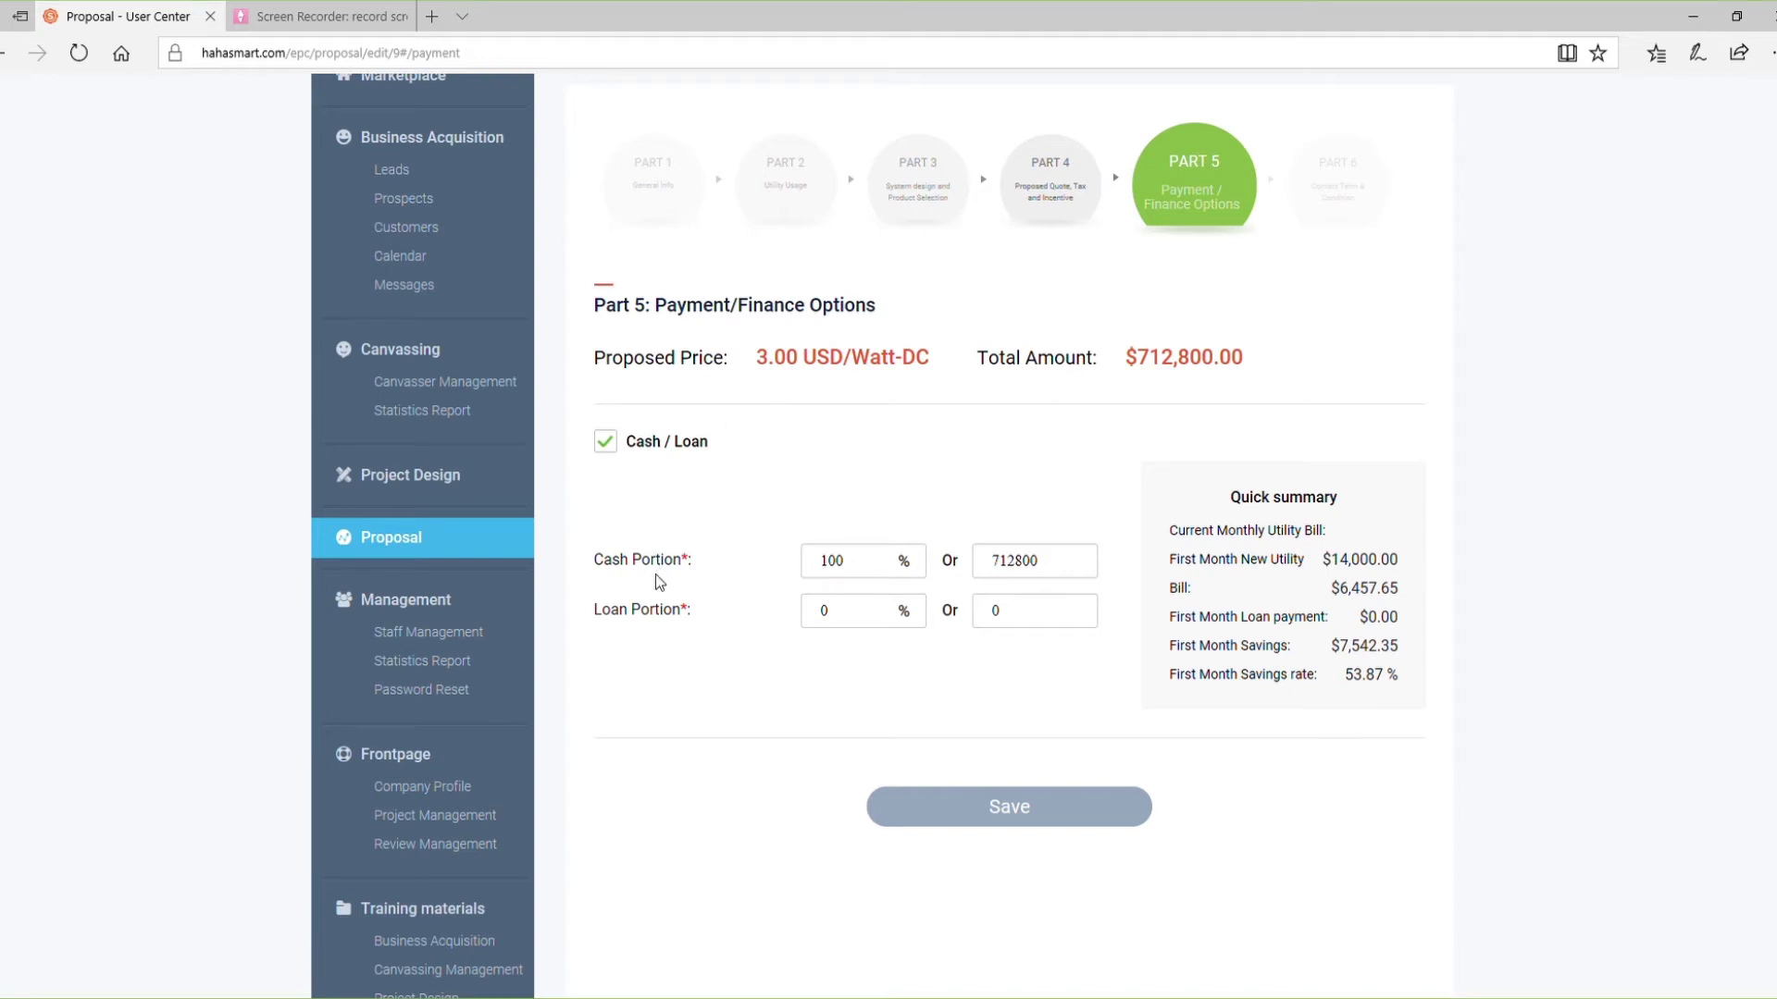
Split payment 50% cash and 50% loan ($356,400 each) and save Part 5
left_click(876, 565)
left_click_drag(875, 565, 764, 574)
type("50")
left_click(853, 575)
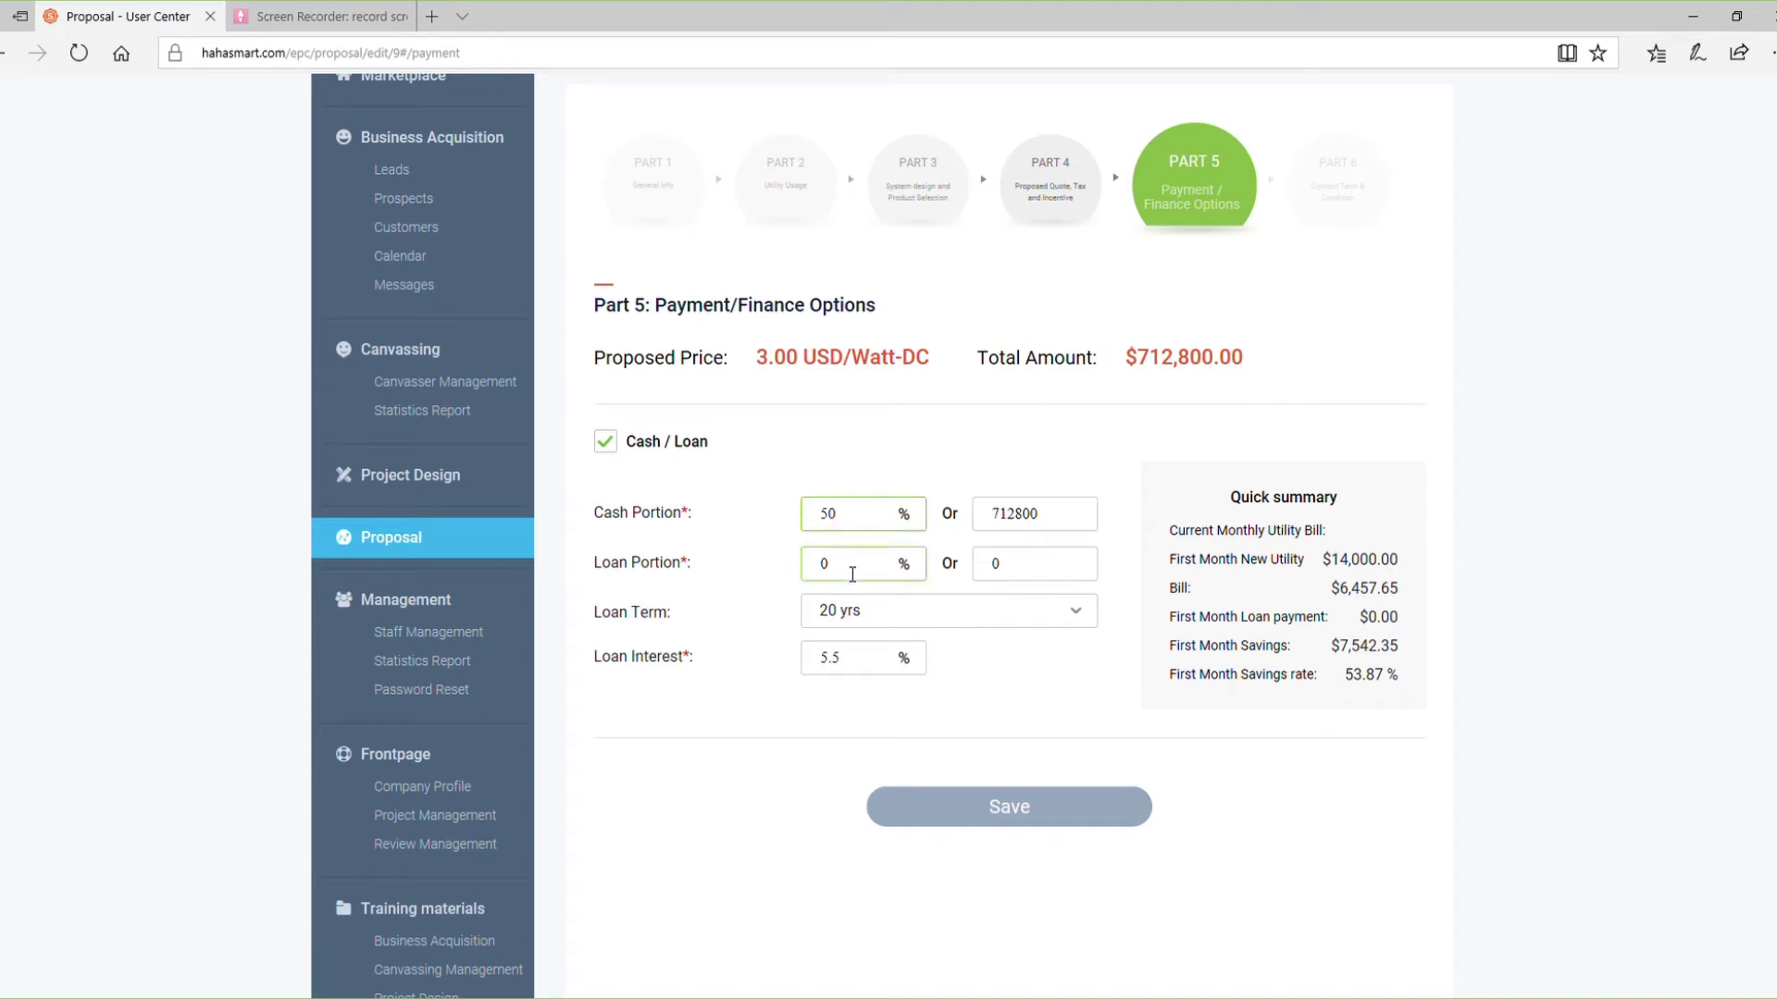
left_click(759, 747)
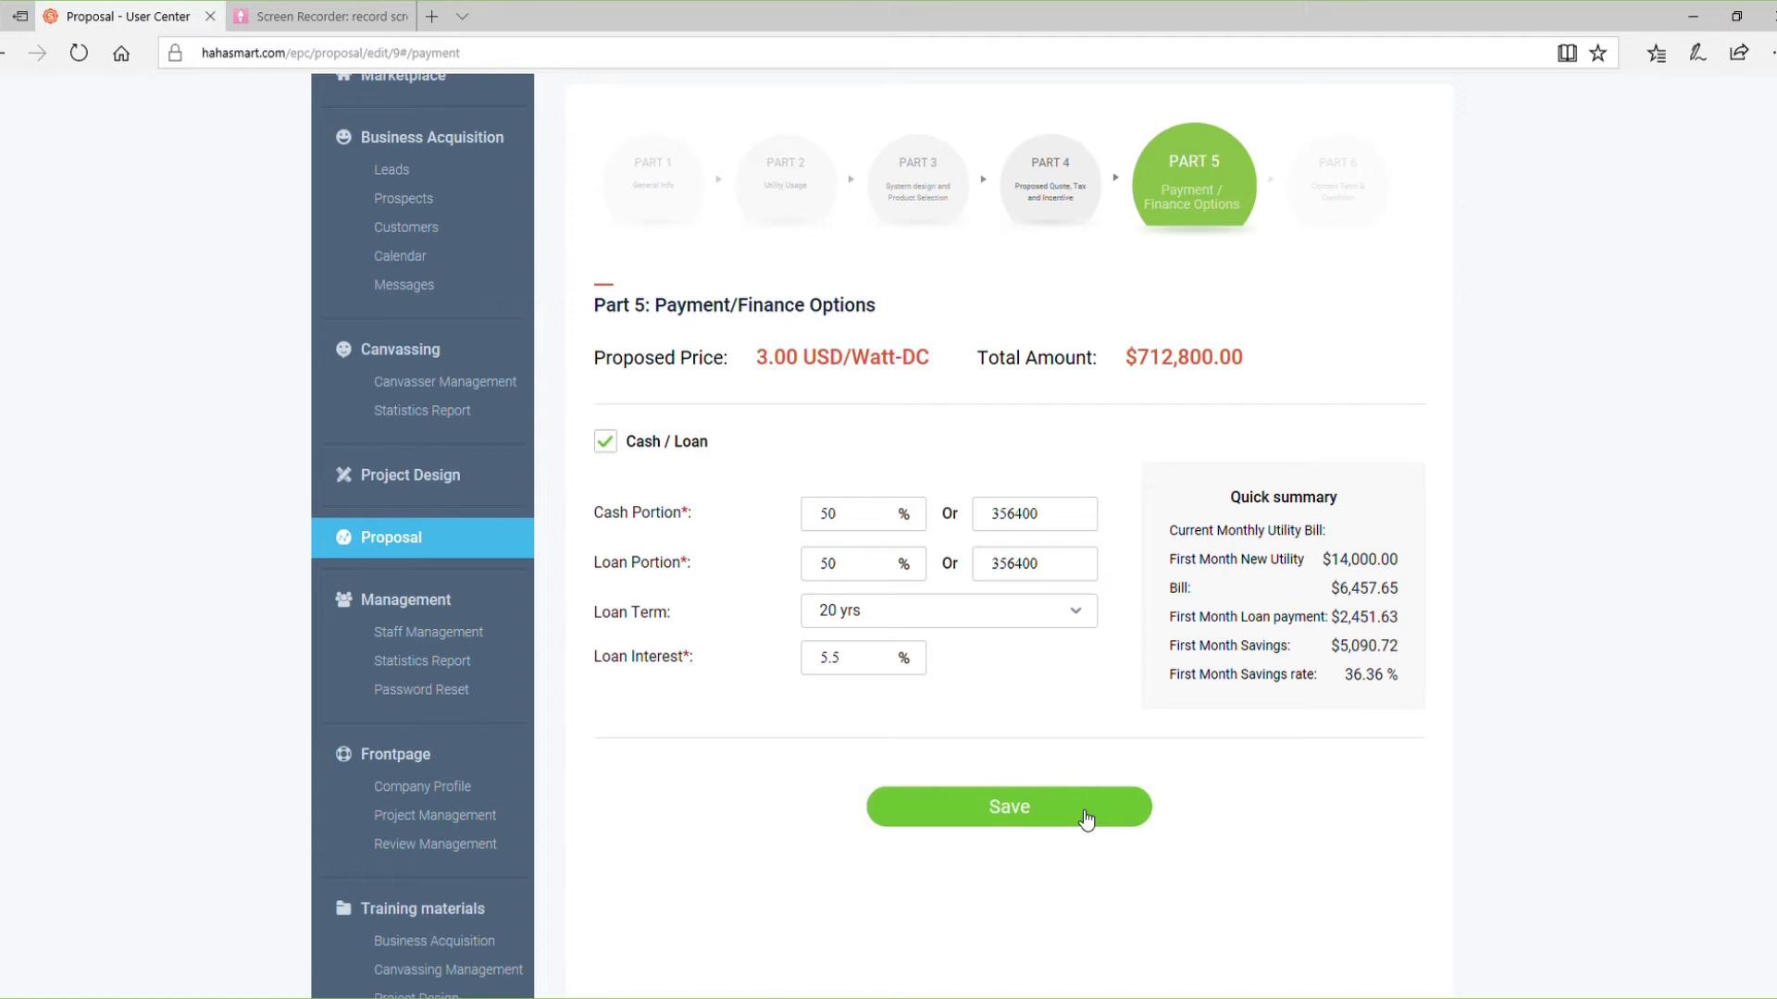
left_click(1086, 819)
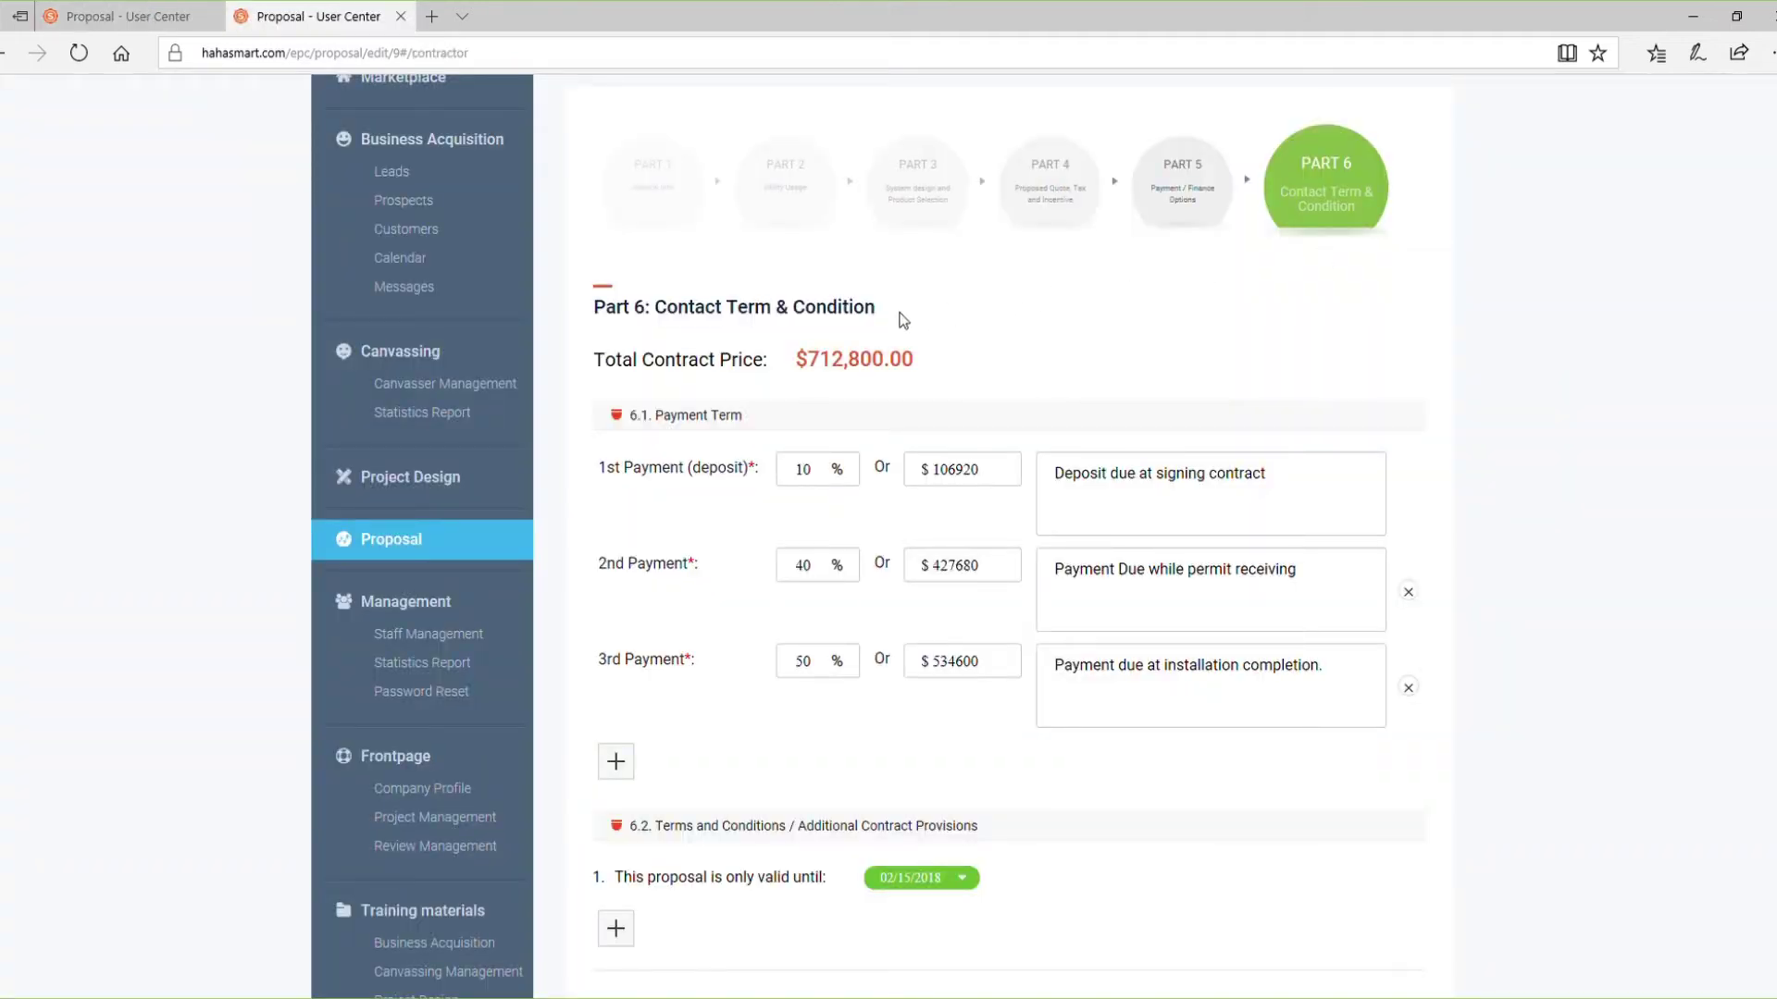
Add a second contract-terms row, save Part 6, and open the proposal template chooser
left_click_drag(1057, 472, 1309, 475)
left_click(1308, 477)
scroll(1308, 480, "down", 2)
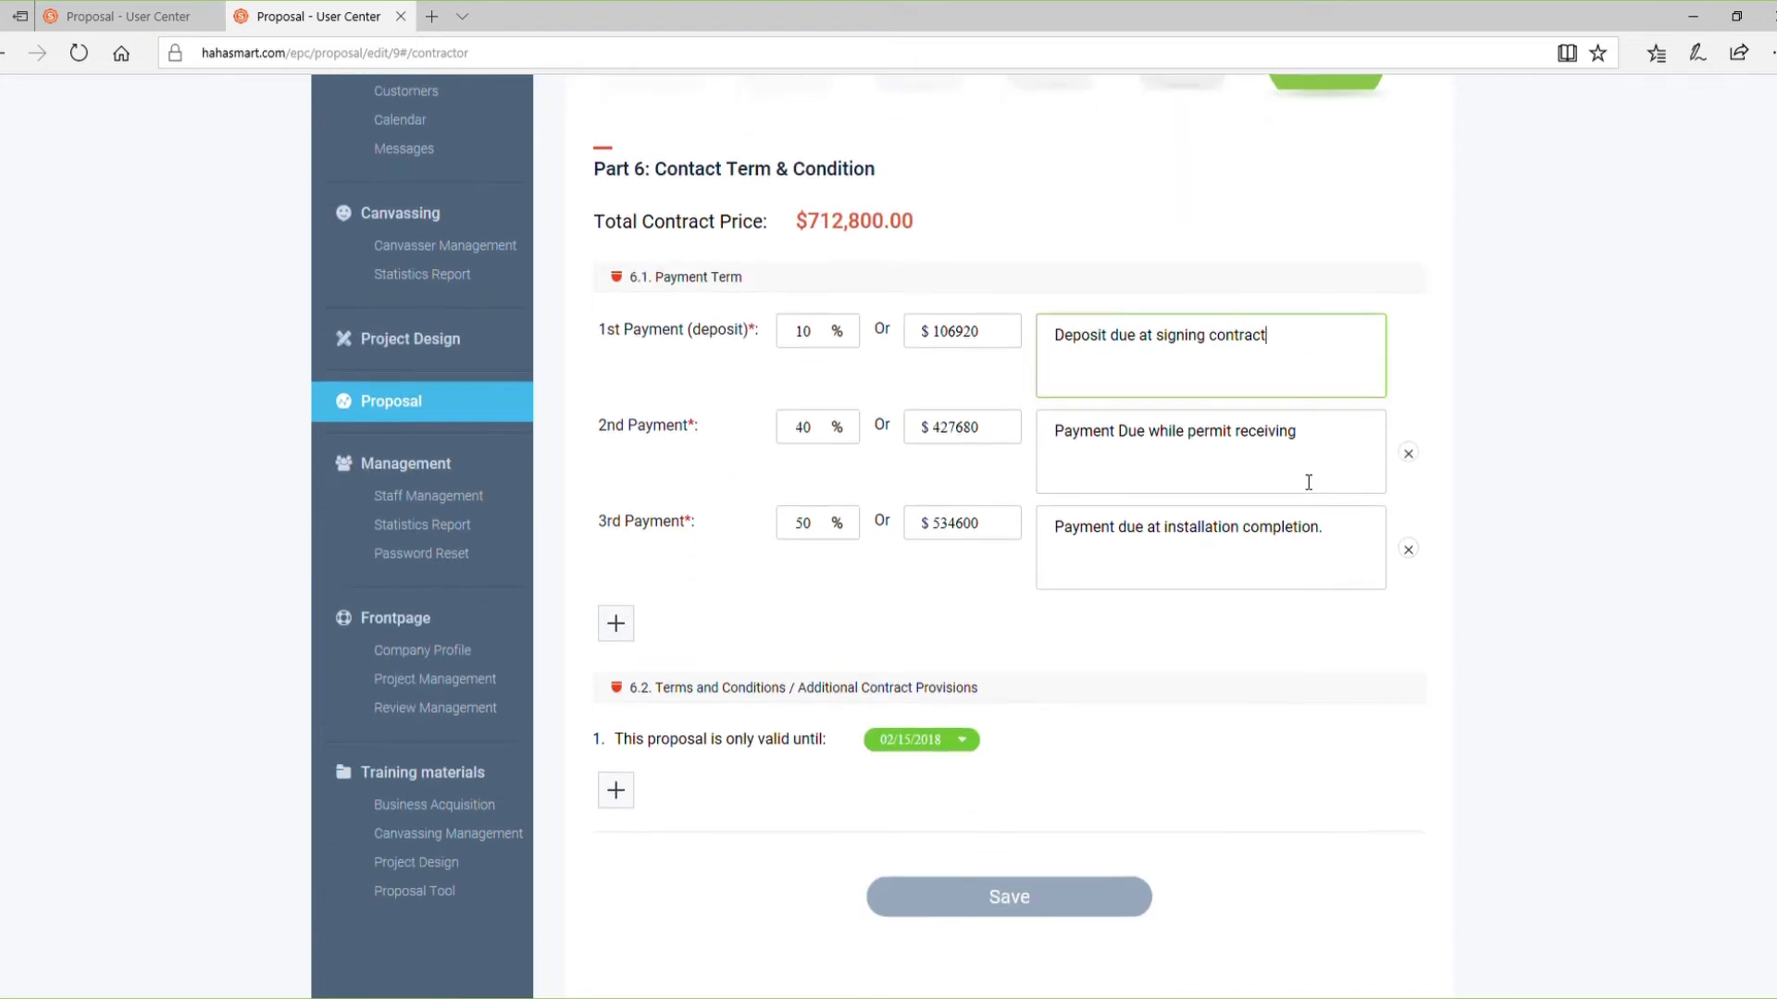
left_click(622, 791)
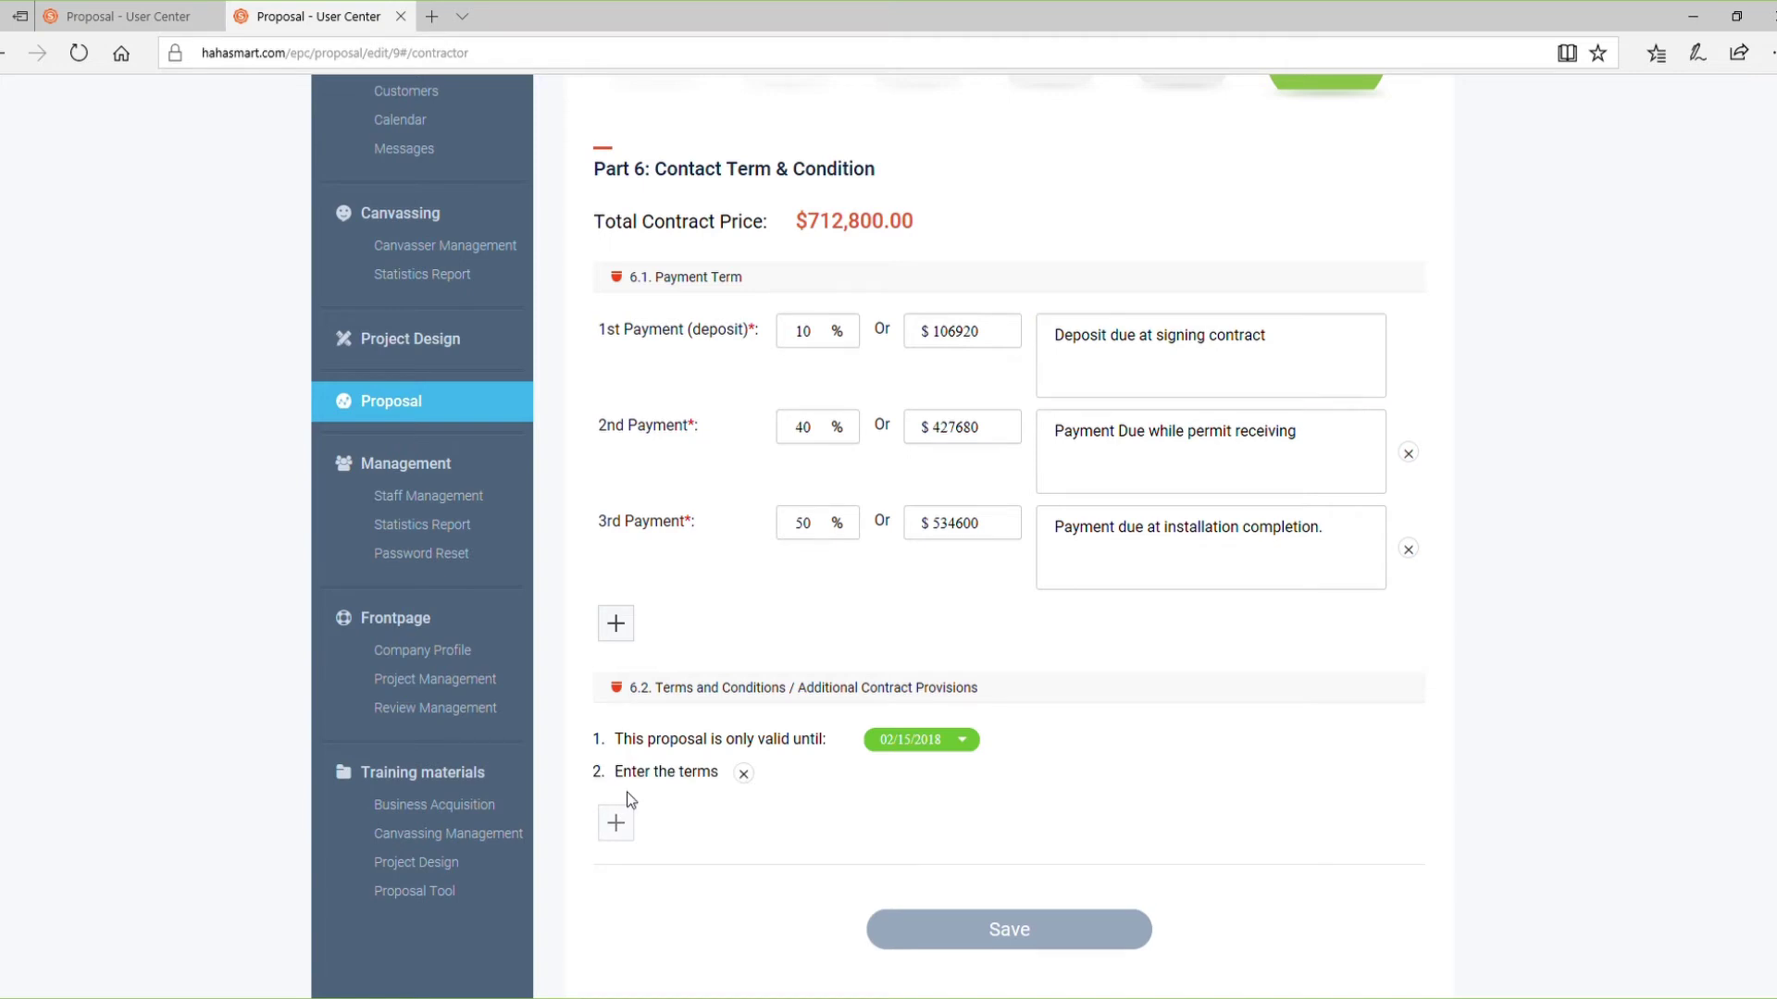
left_click(718, 783)
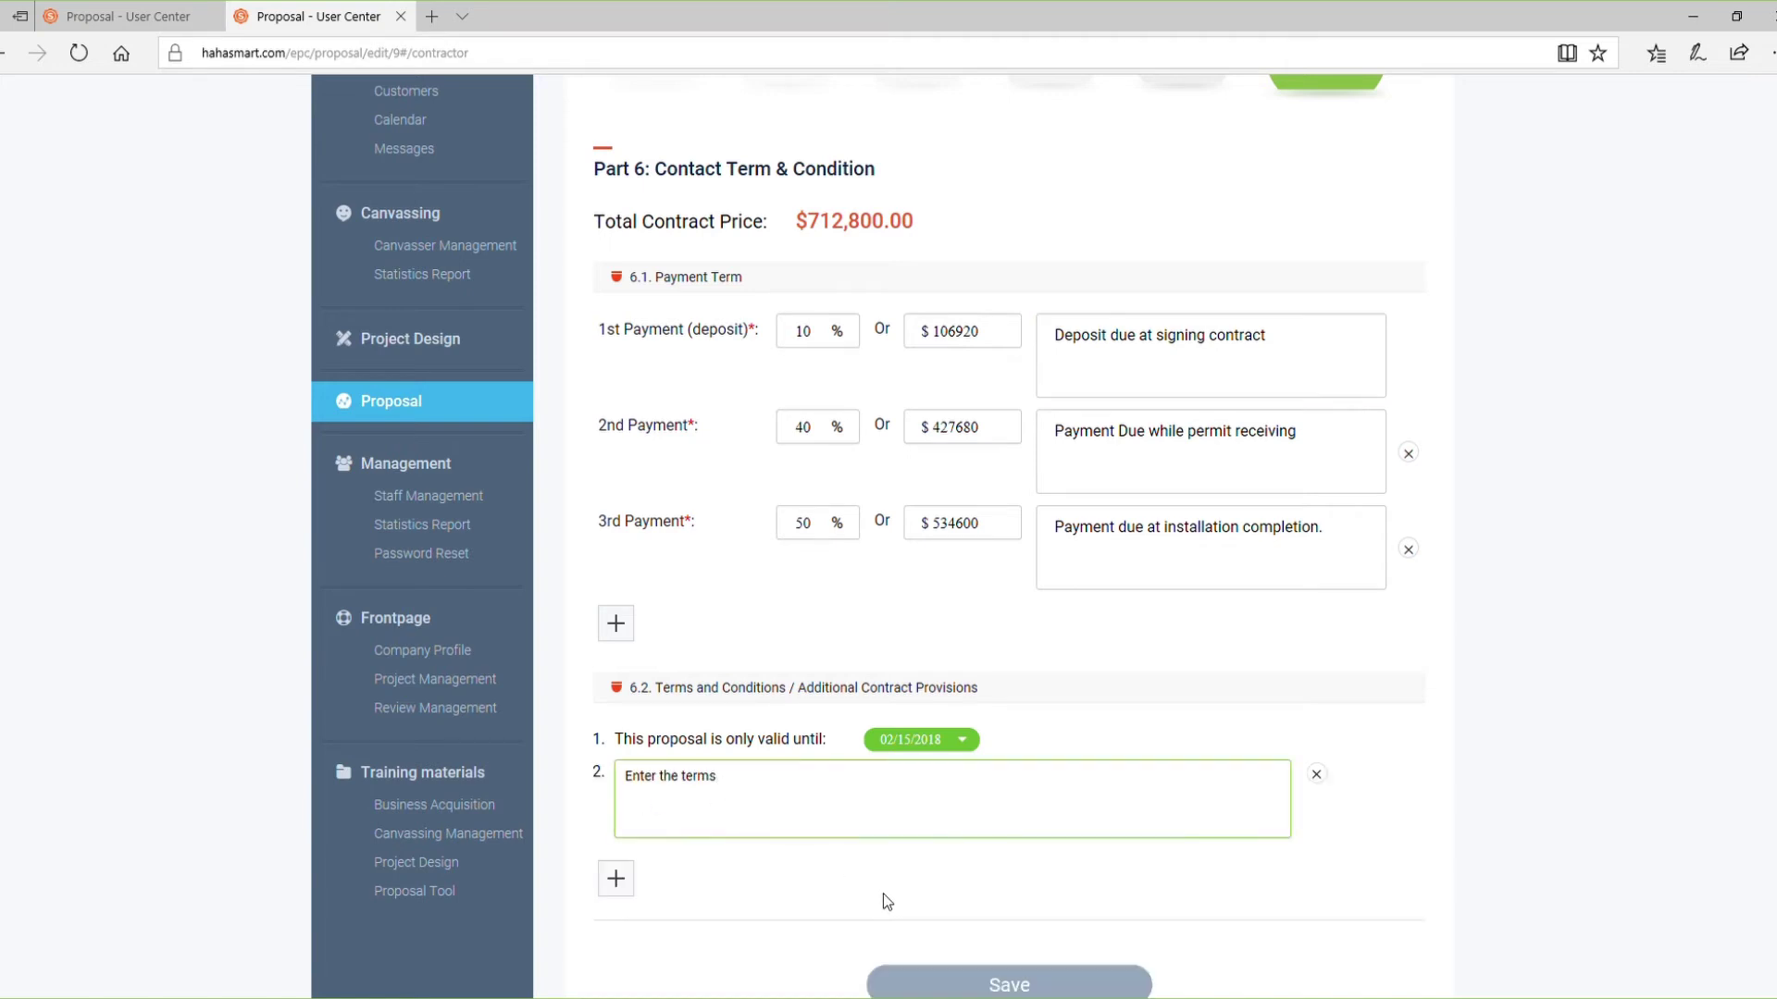
scroll(898, 907, "down", 3)
left_click(954, 711)
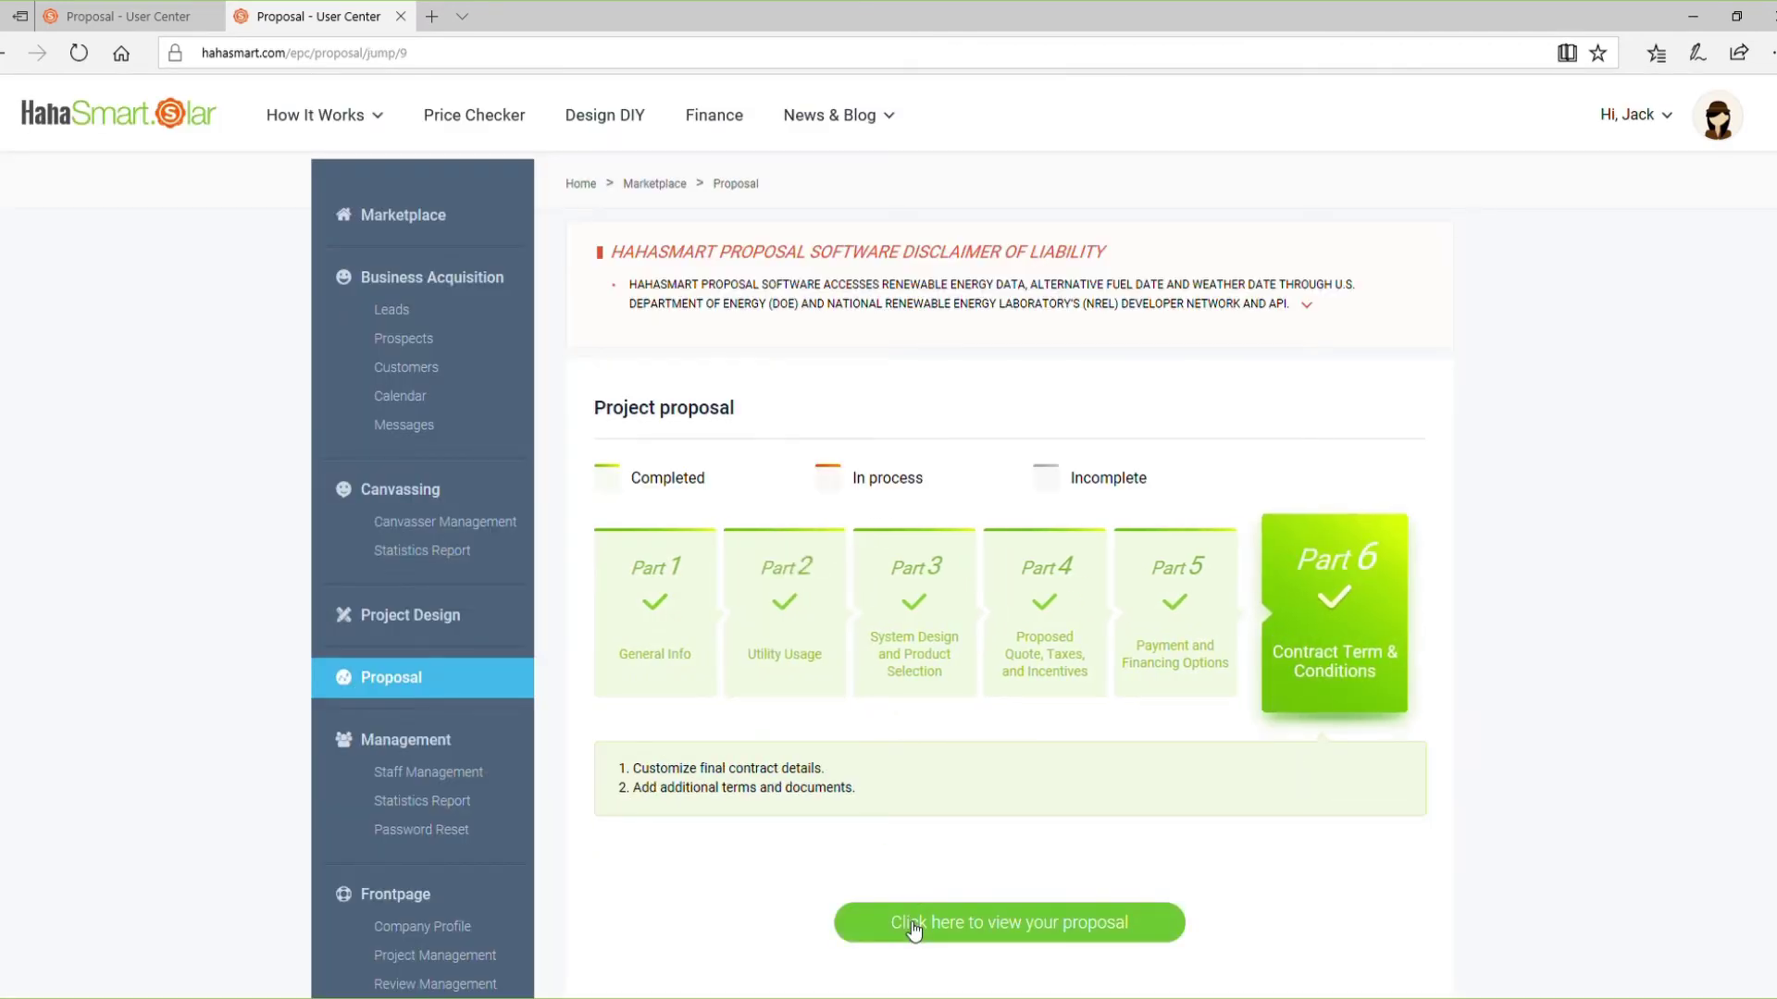
left_click(914, 927)
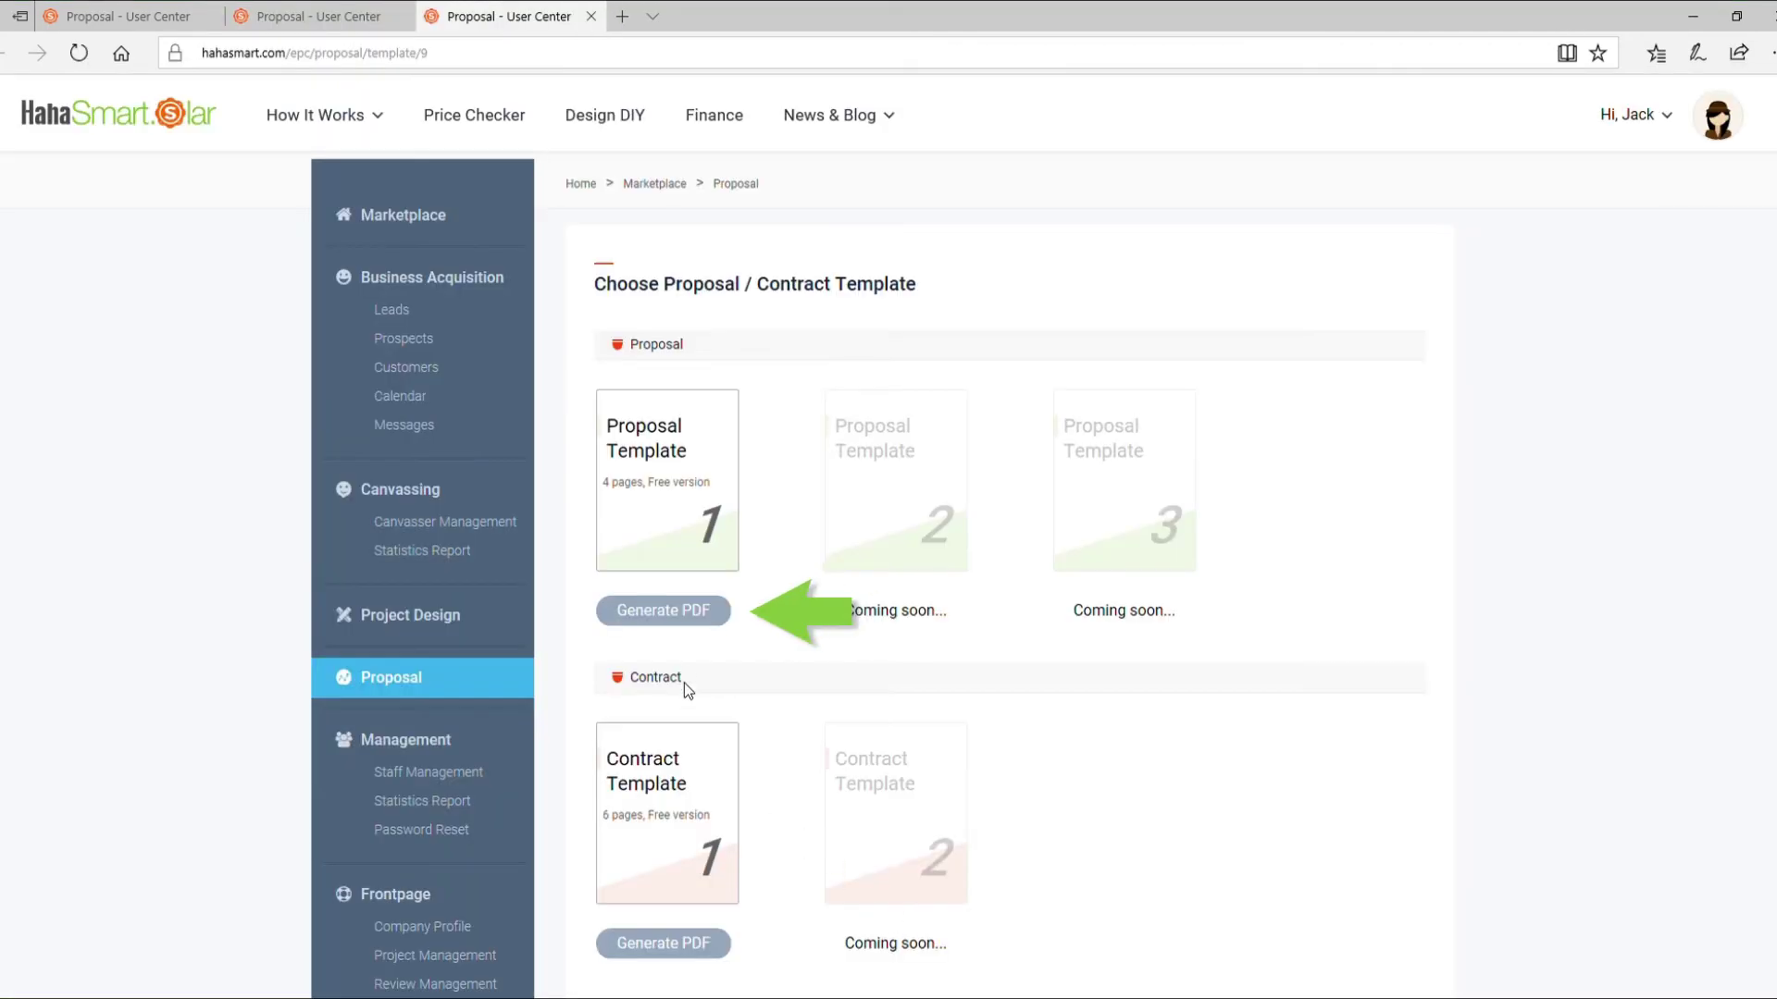
Generate the Proposal Template 1 PDF, read through its four pages, then return to the portal tab
left_click(697, 622)
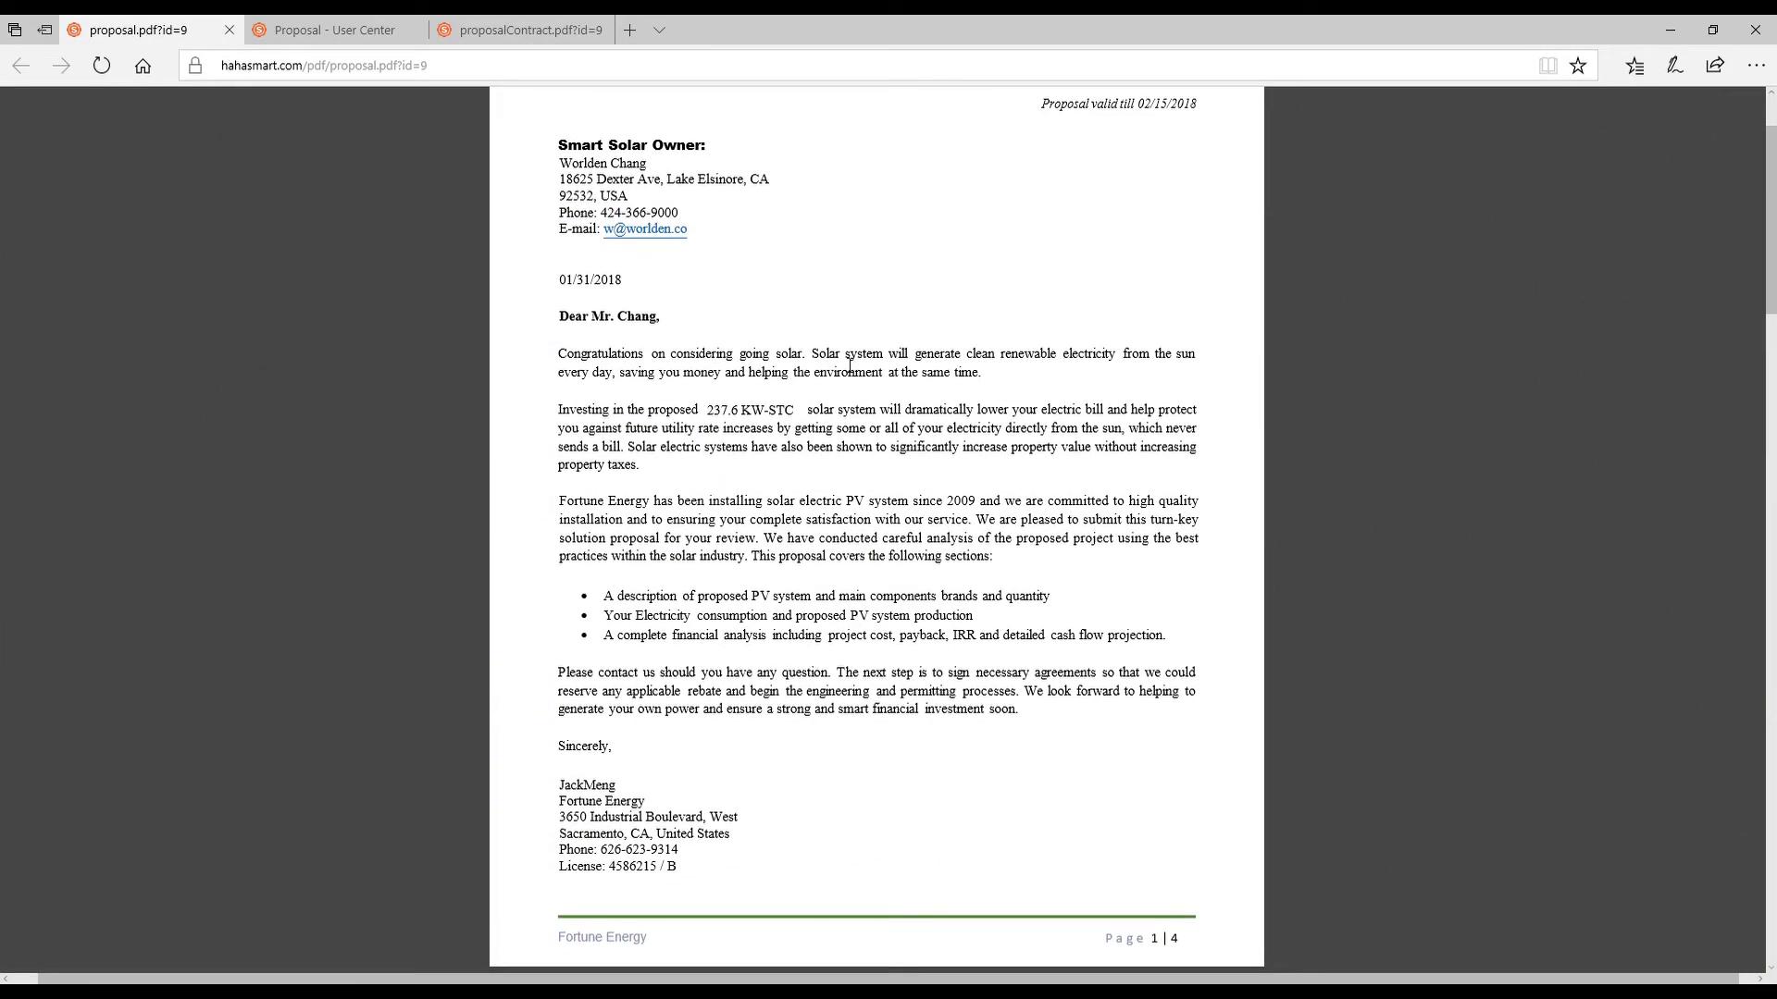
scroll(1303, 436, "down", 10)
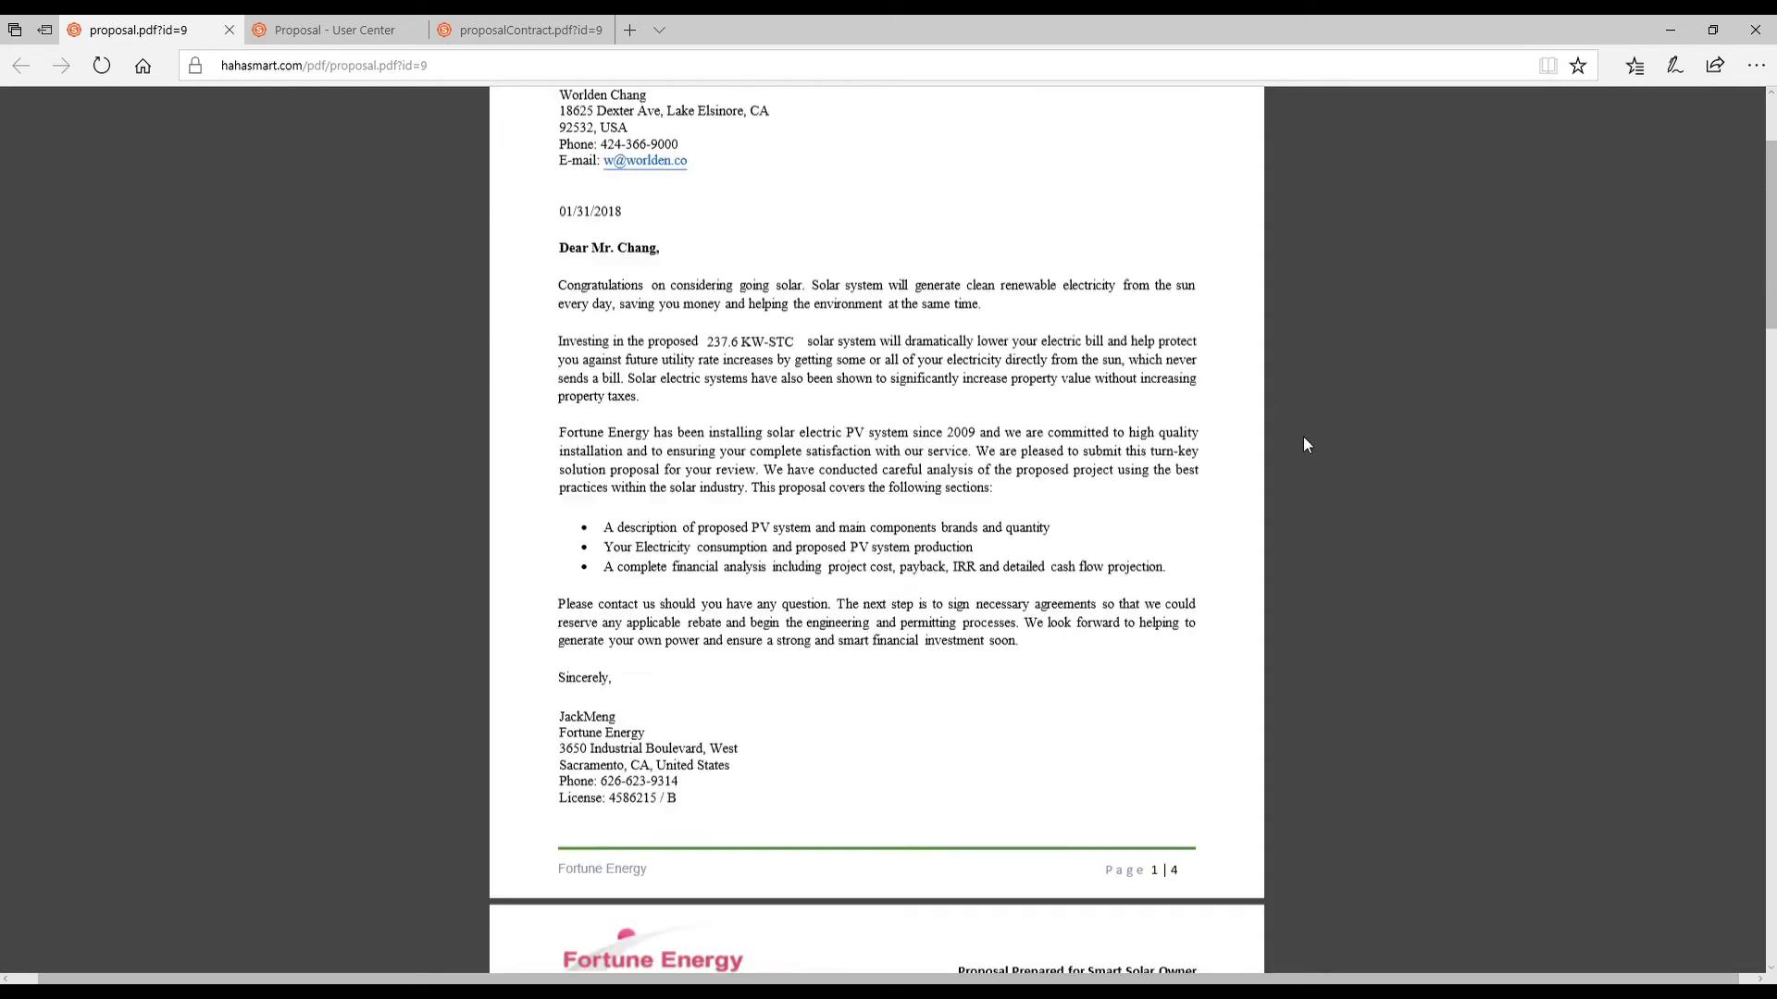
scroll(1293, 509, "down", 9)
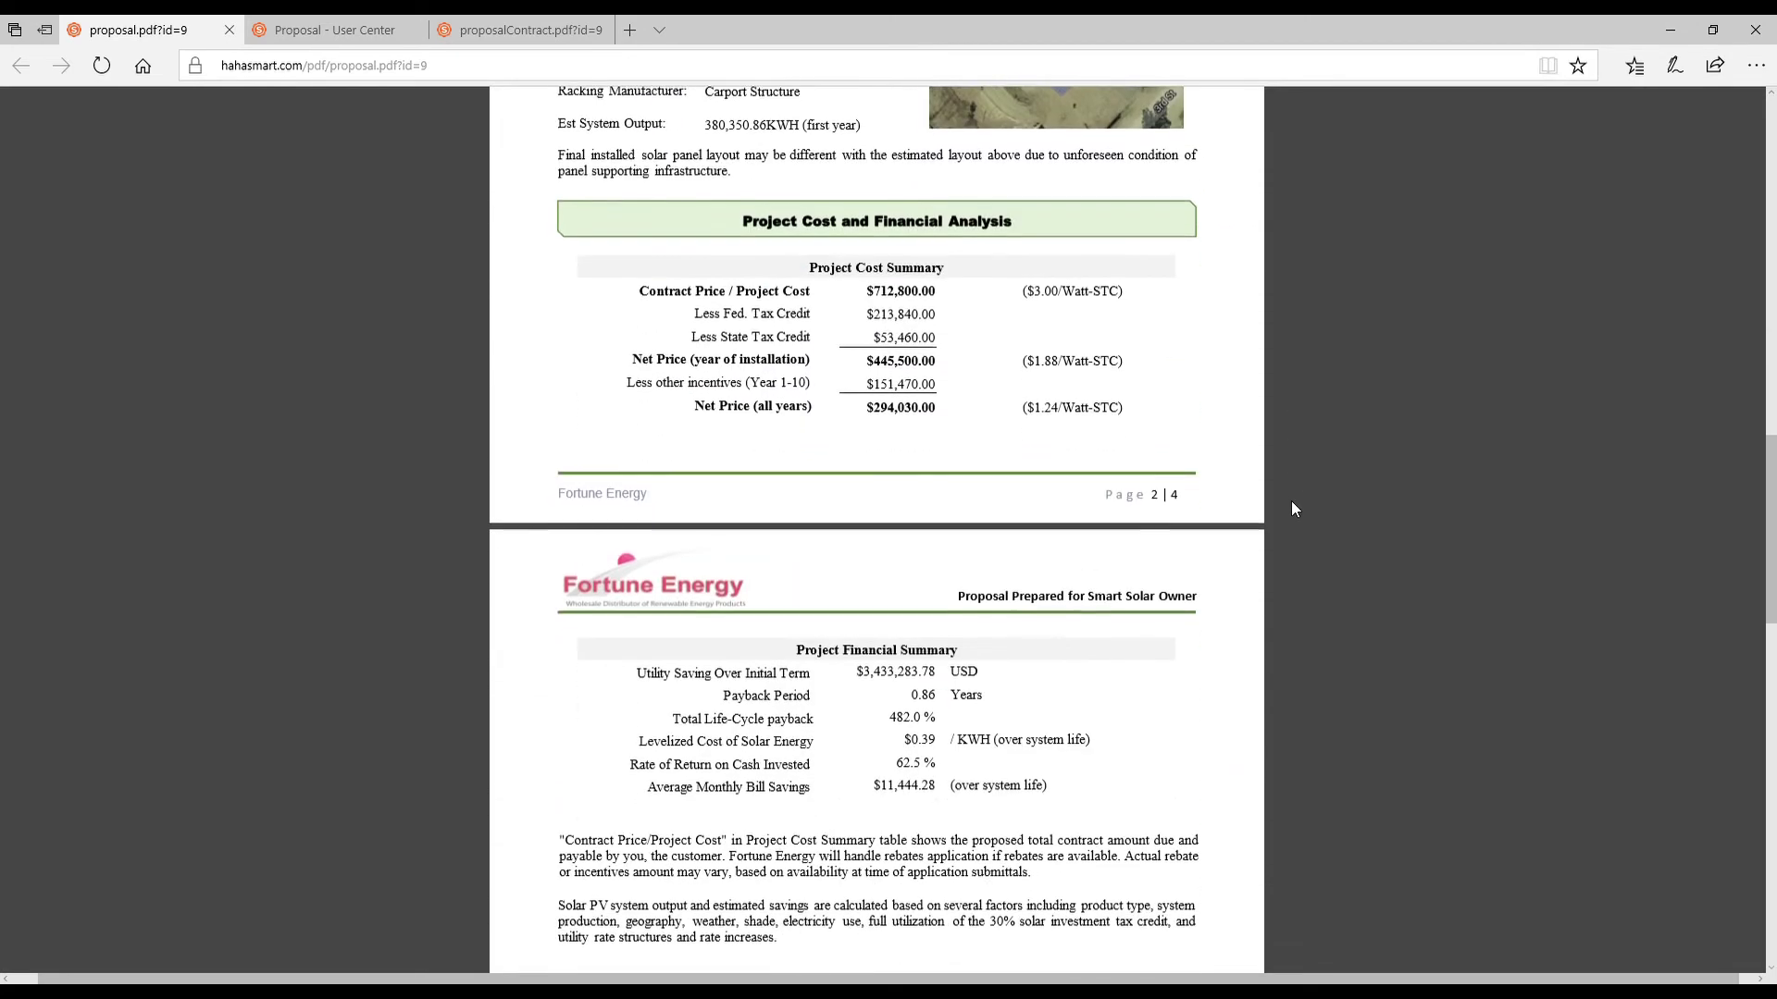
scroll(1293, 527, "down", 3)
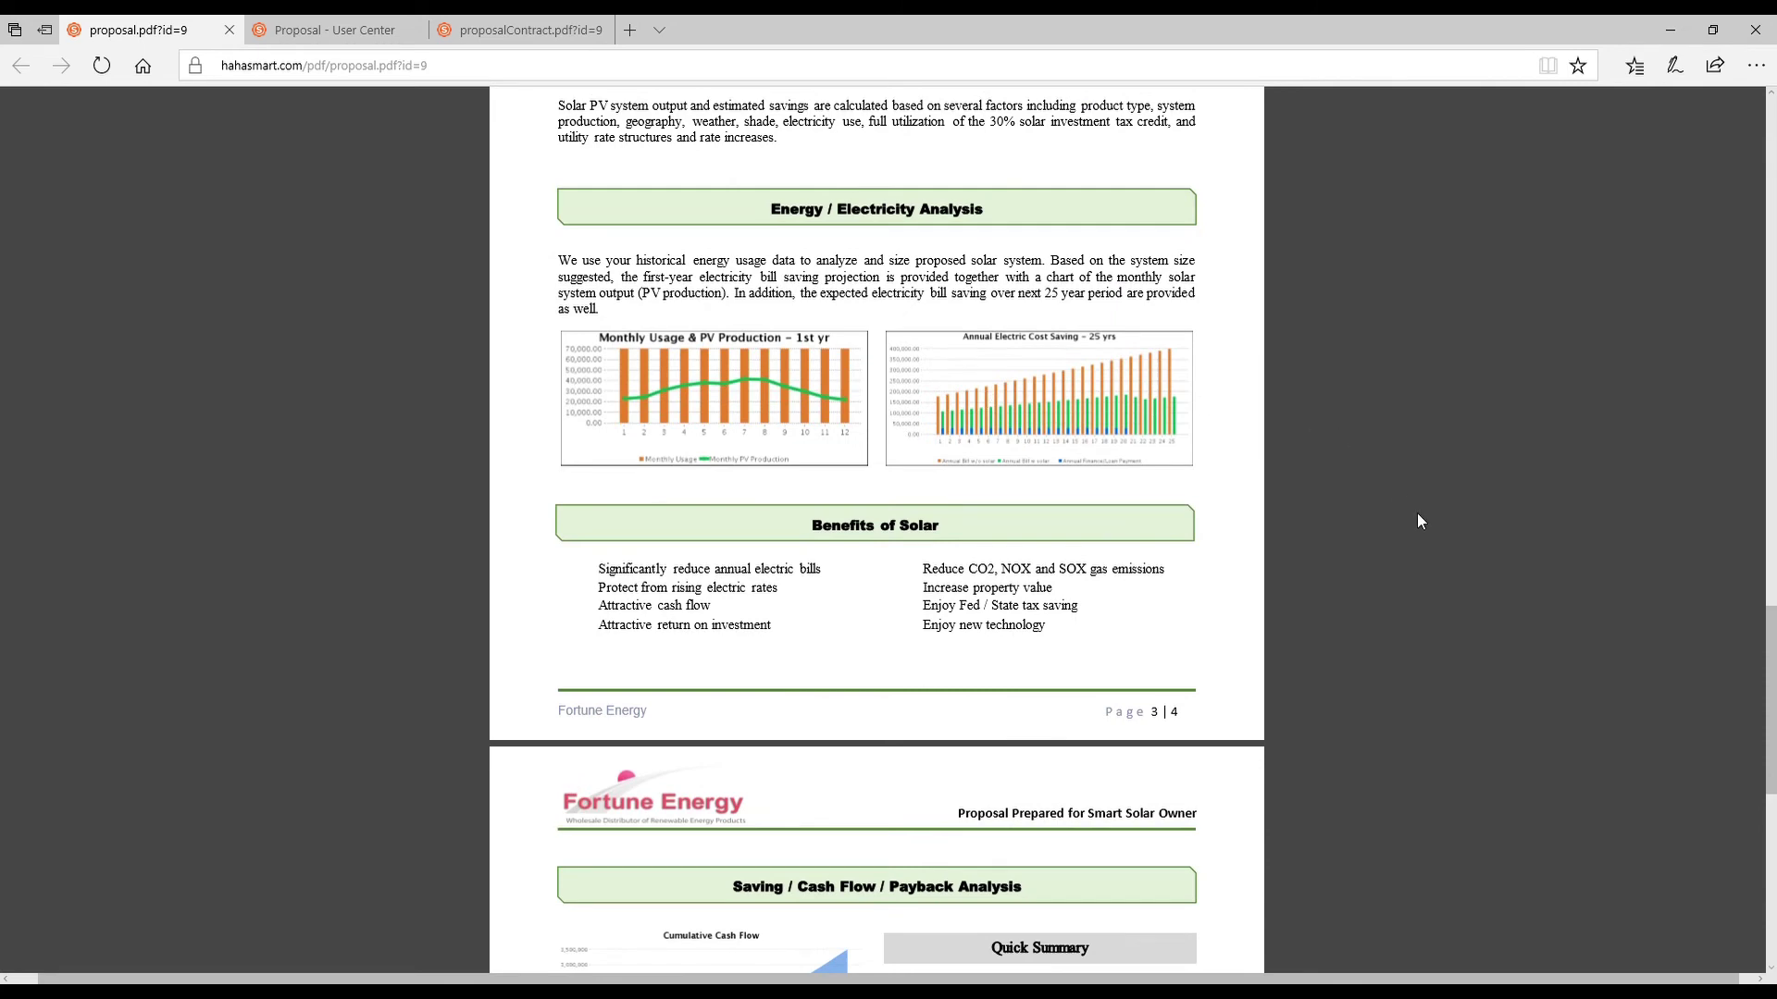
scroll(1388, 523, "down", 8)
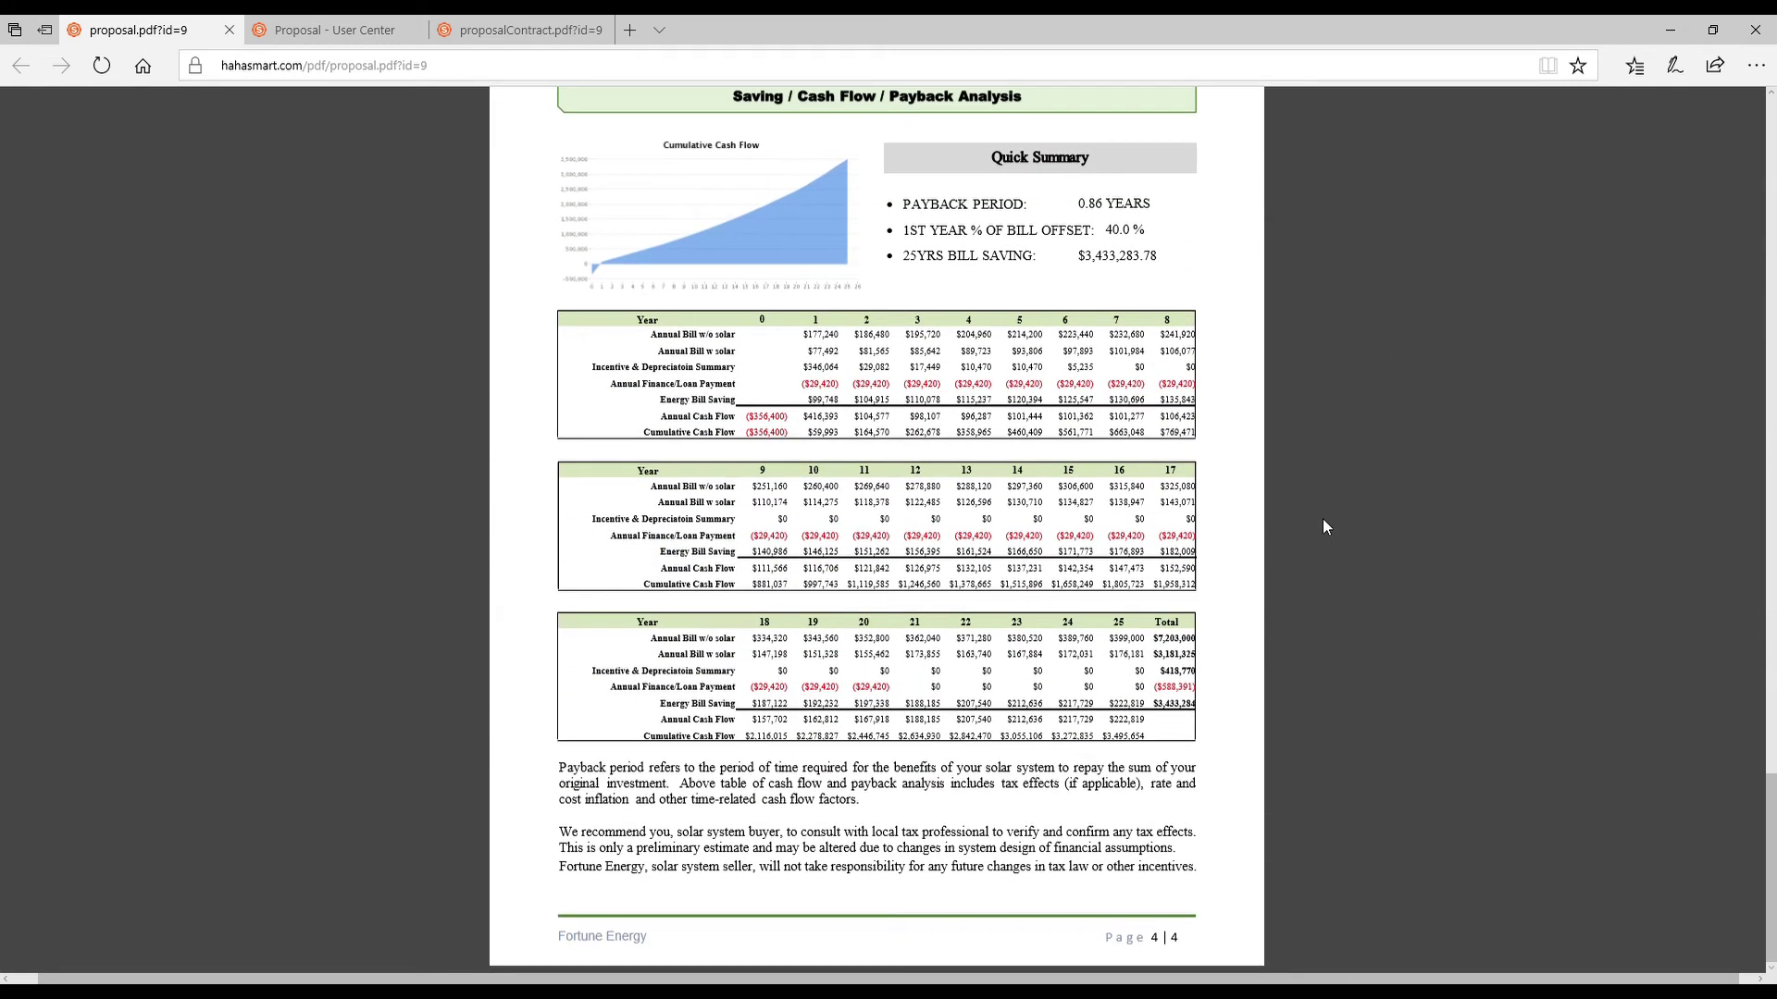
left_click(334, 30)
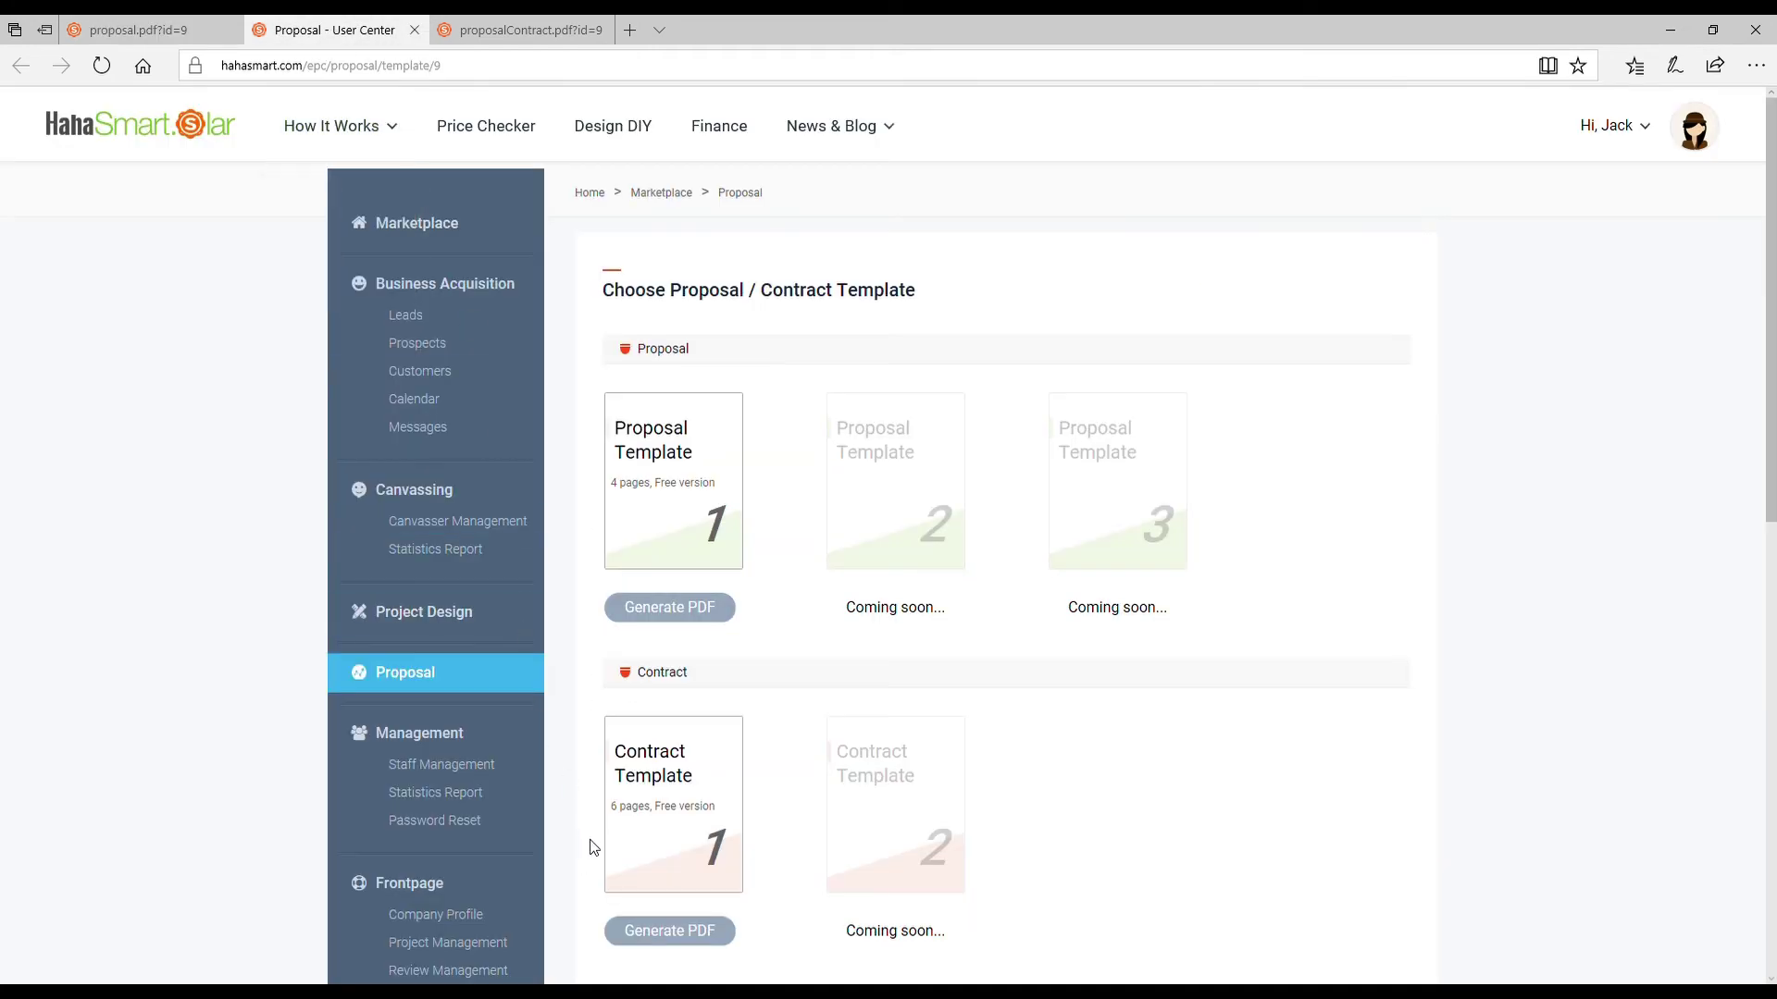
left_click(509, 30)
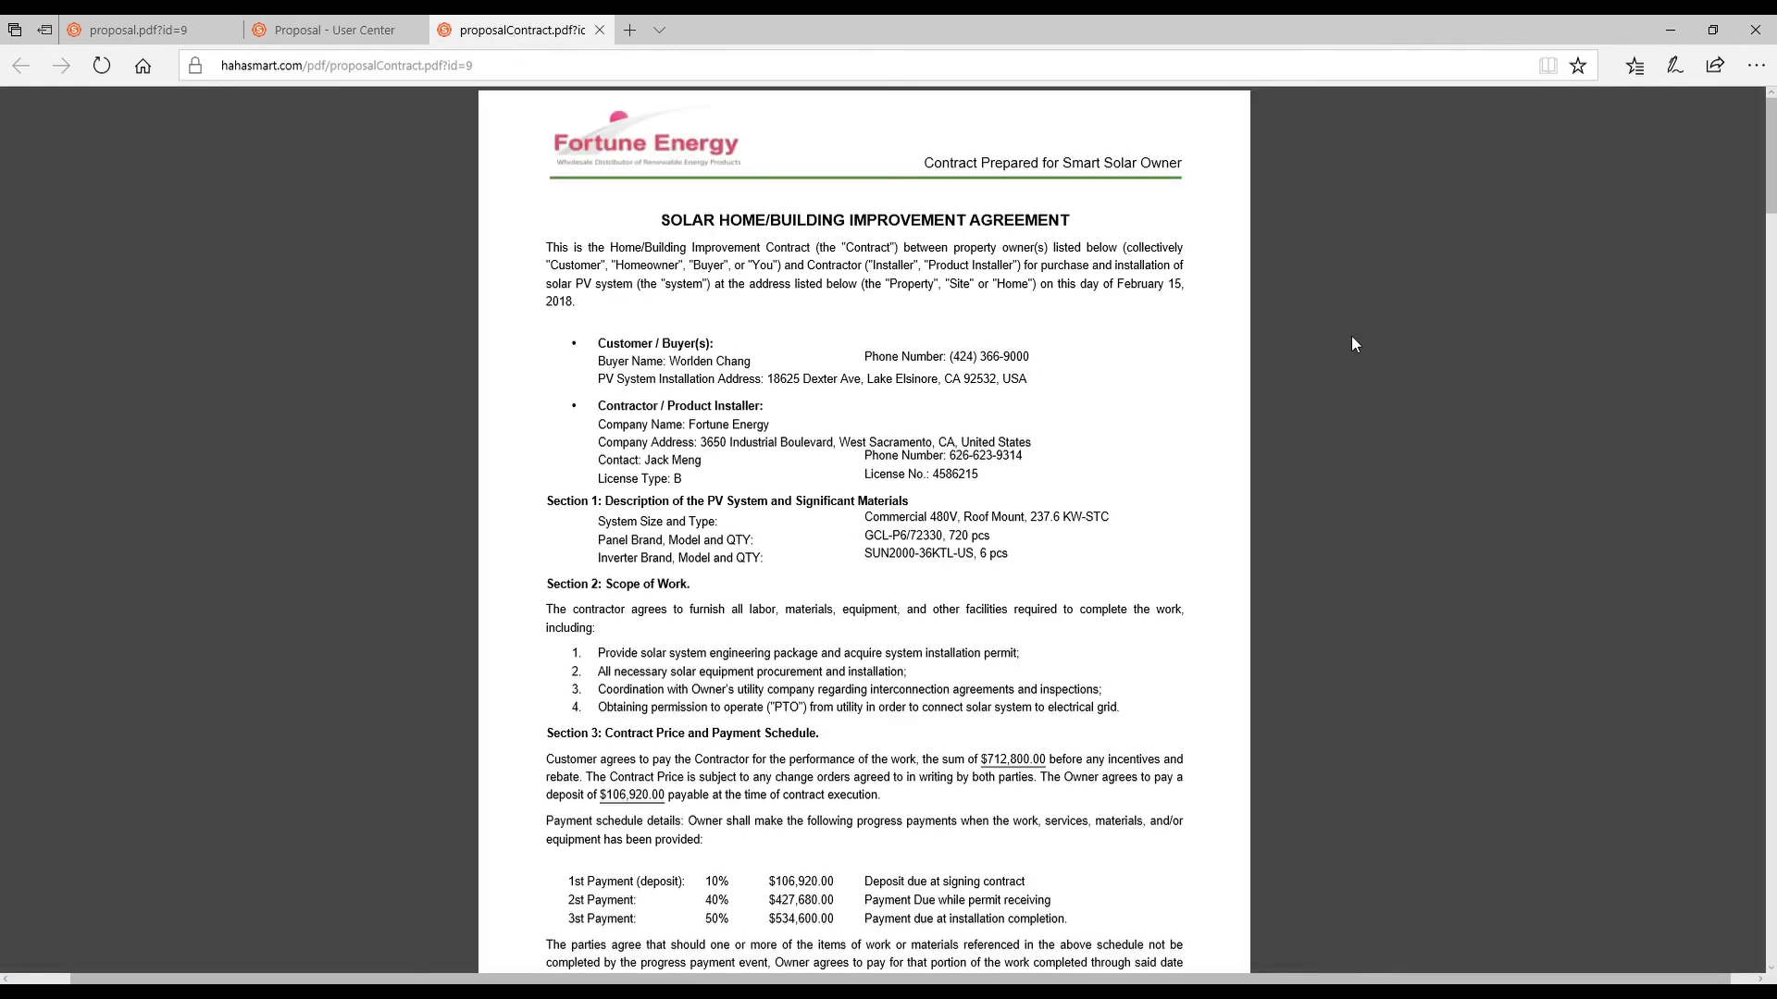
left_click_drag(598, 354, 730, 348)
left_click(1144, 456)
scroll(1142, 555, "down", 2)
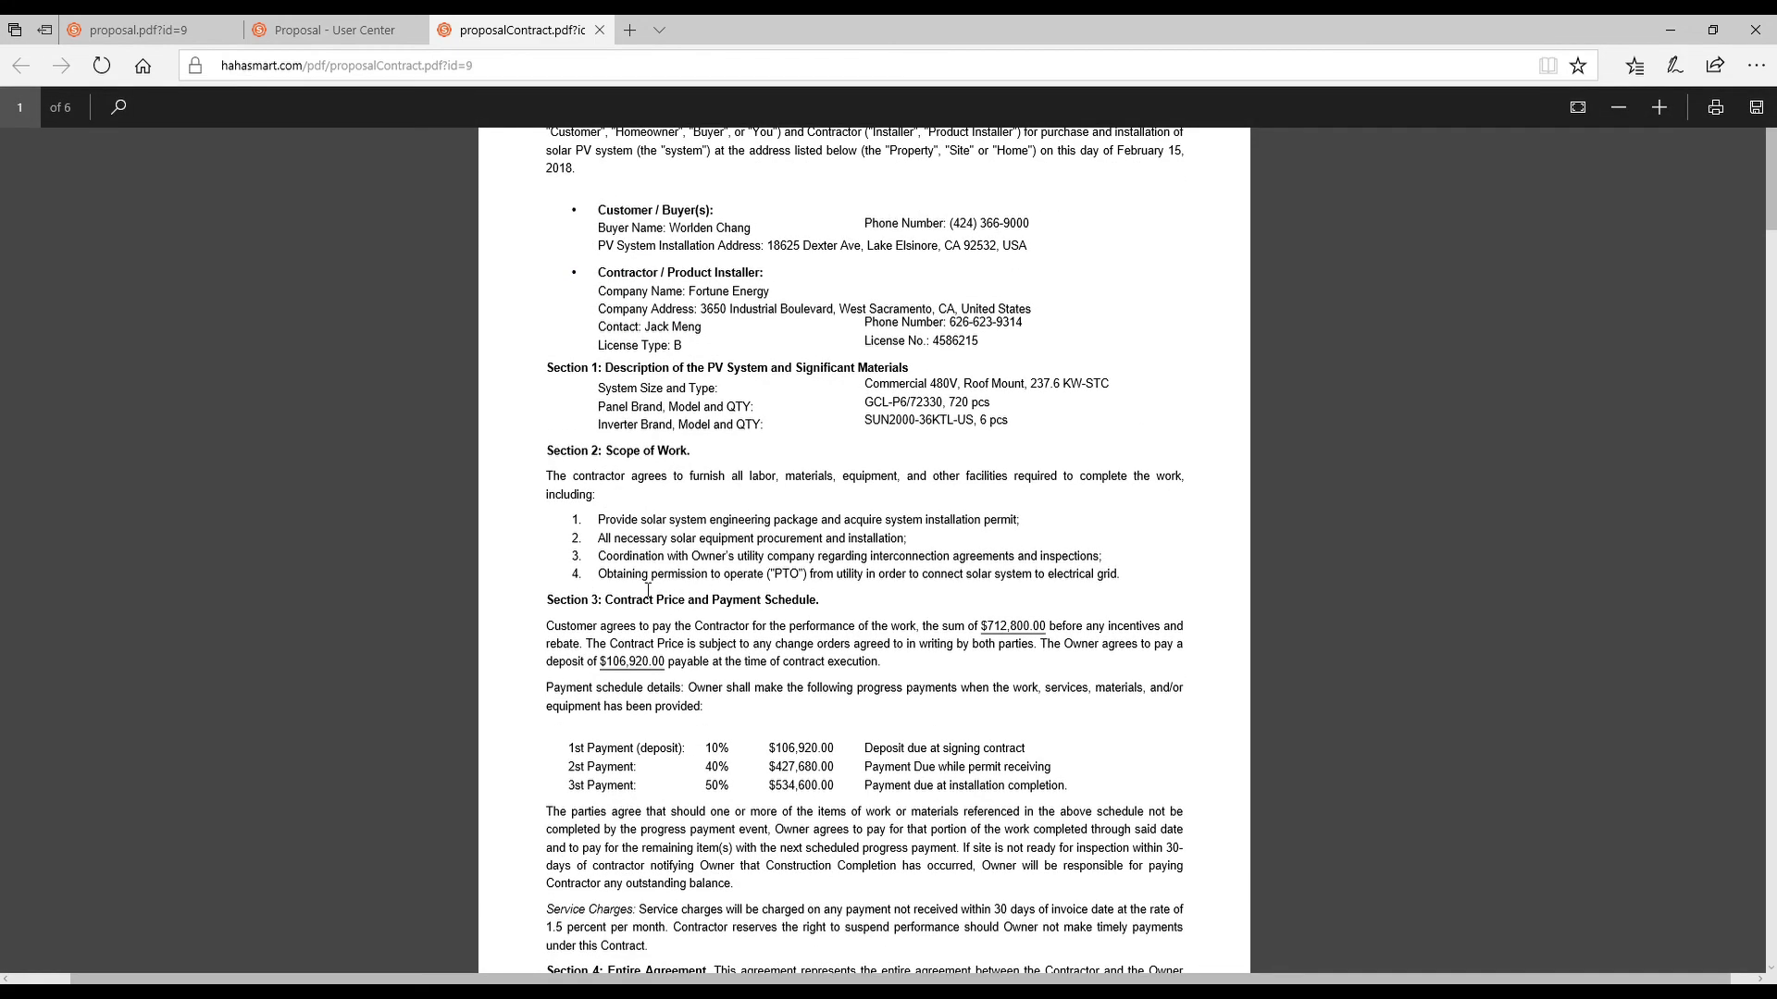
left_click_drag(625, 612, 822, 603)
left_click(891, 606)
scroll(1243, 694, "down", 2)
scroll(1243, 694, "down", 15)
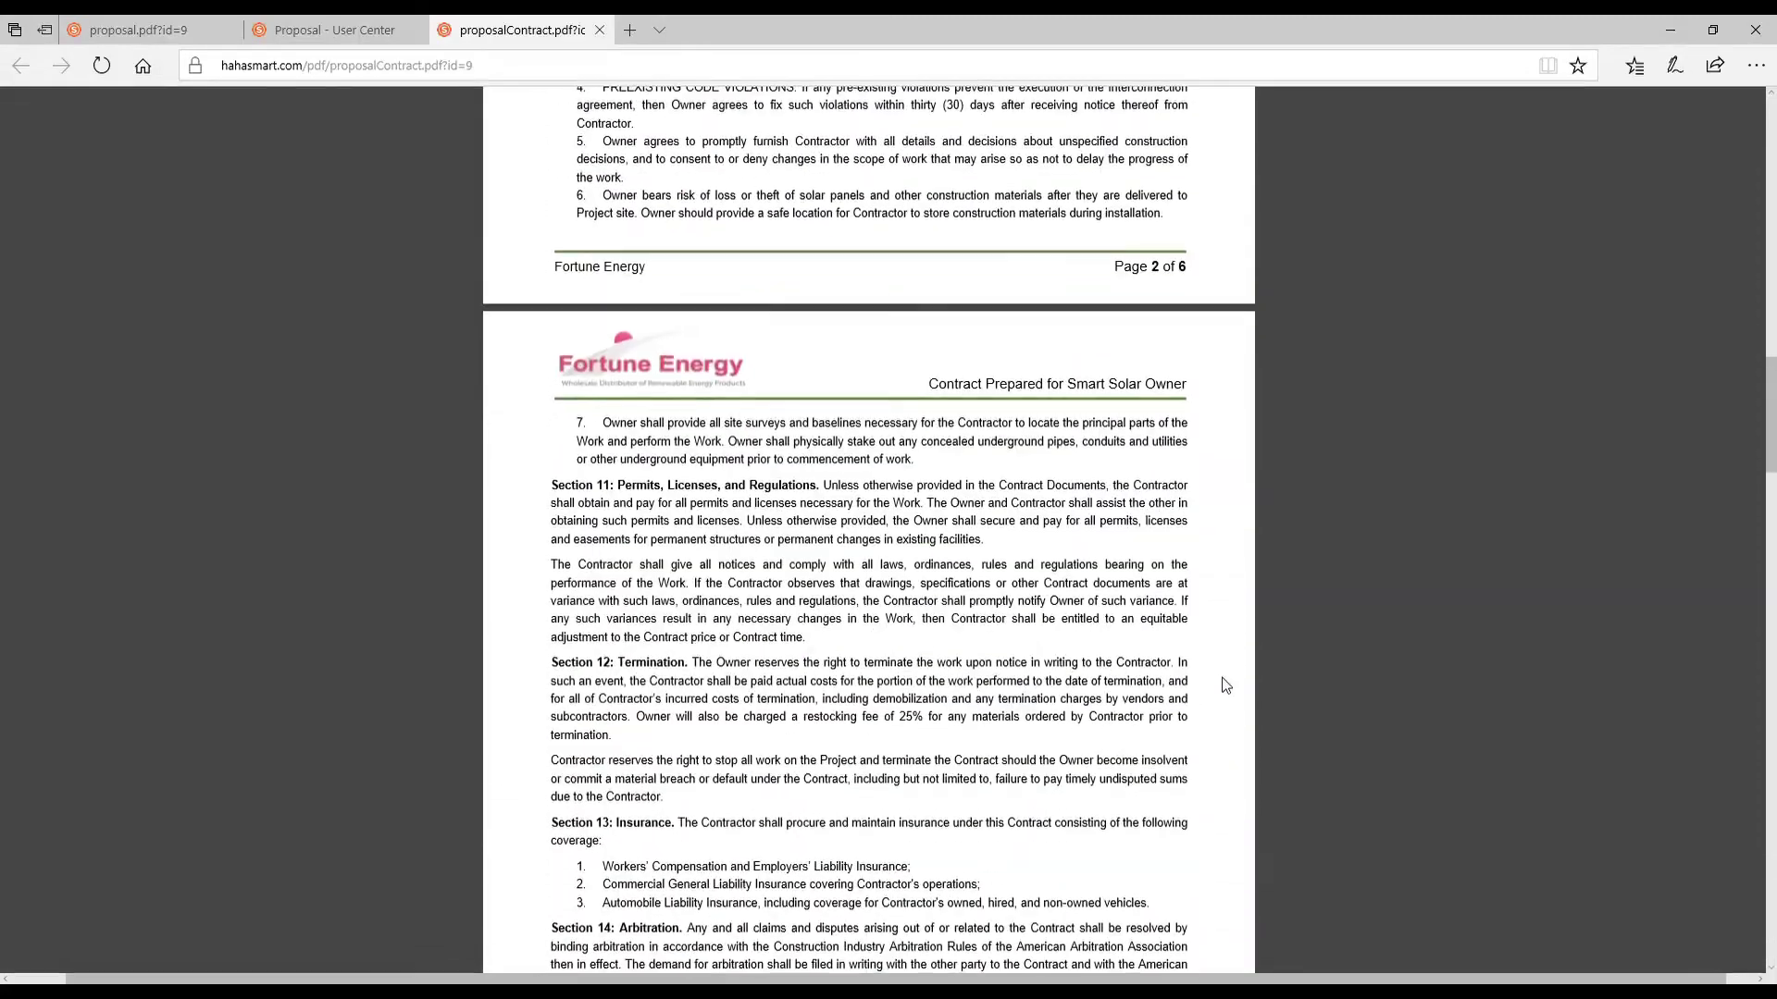
scroll(1227, 684, "down", 7)
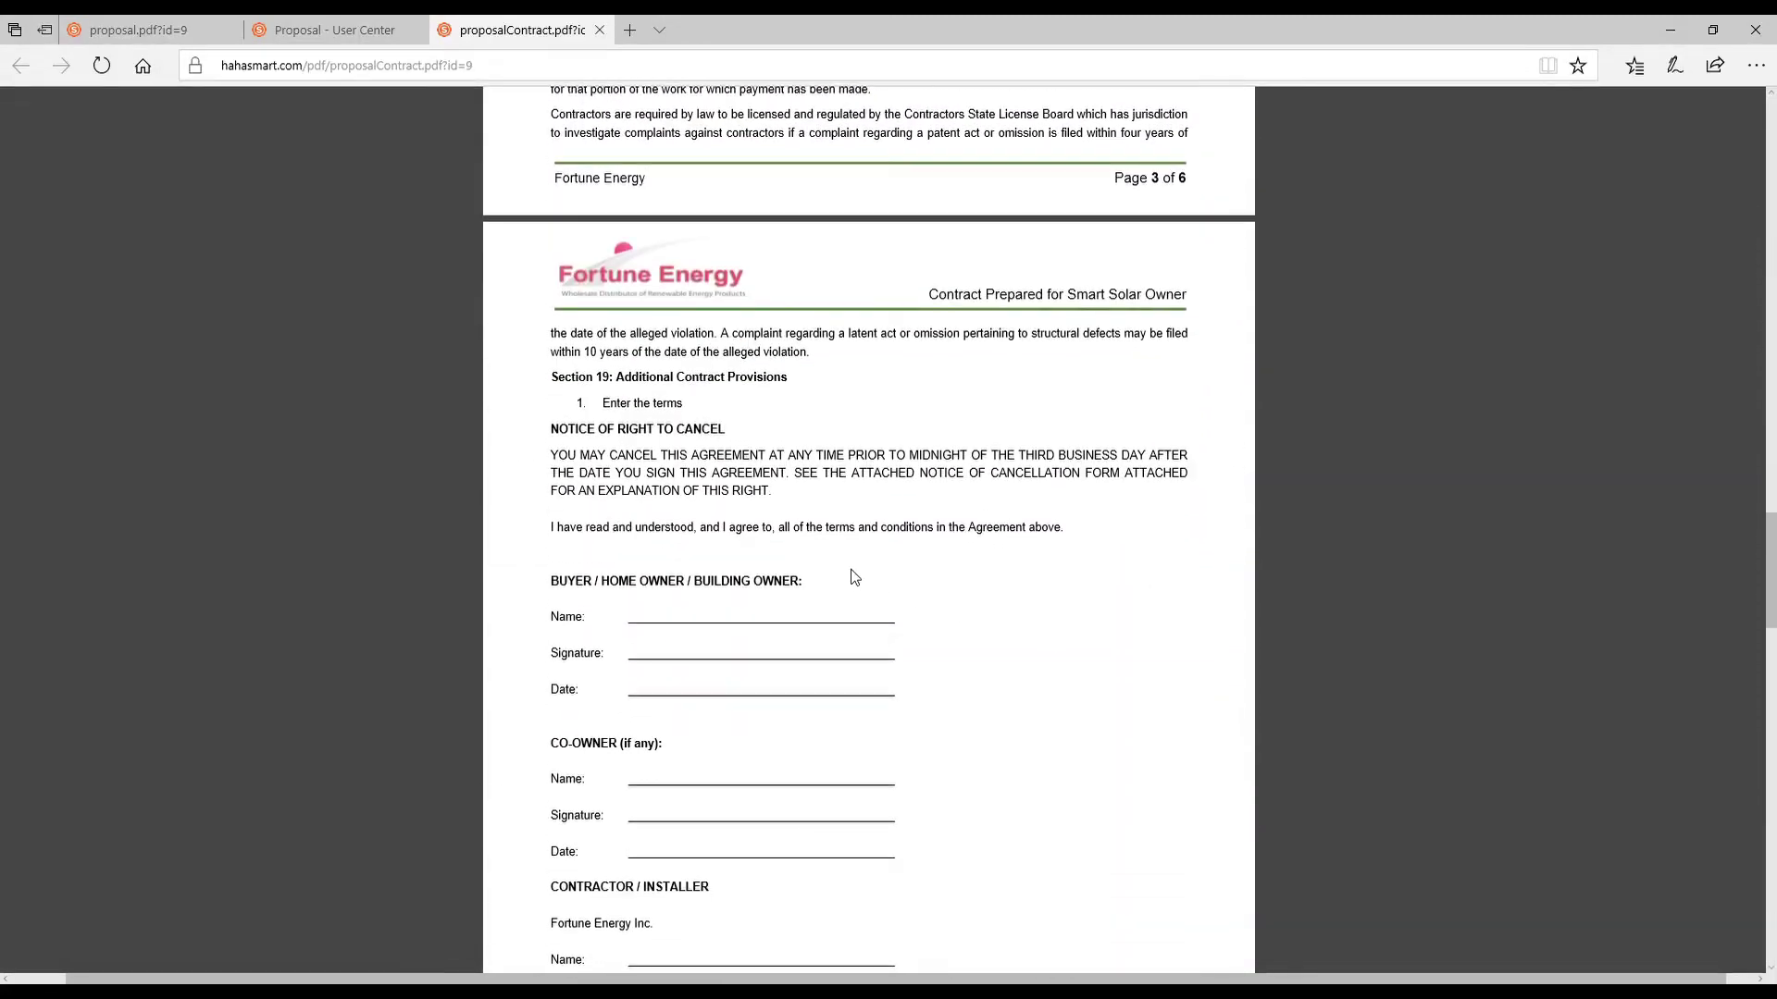
left_click_drag(557, 389, 794, 389)
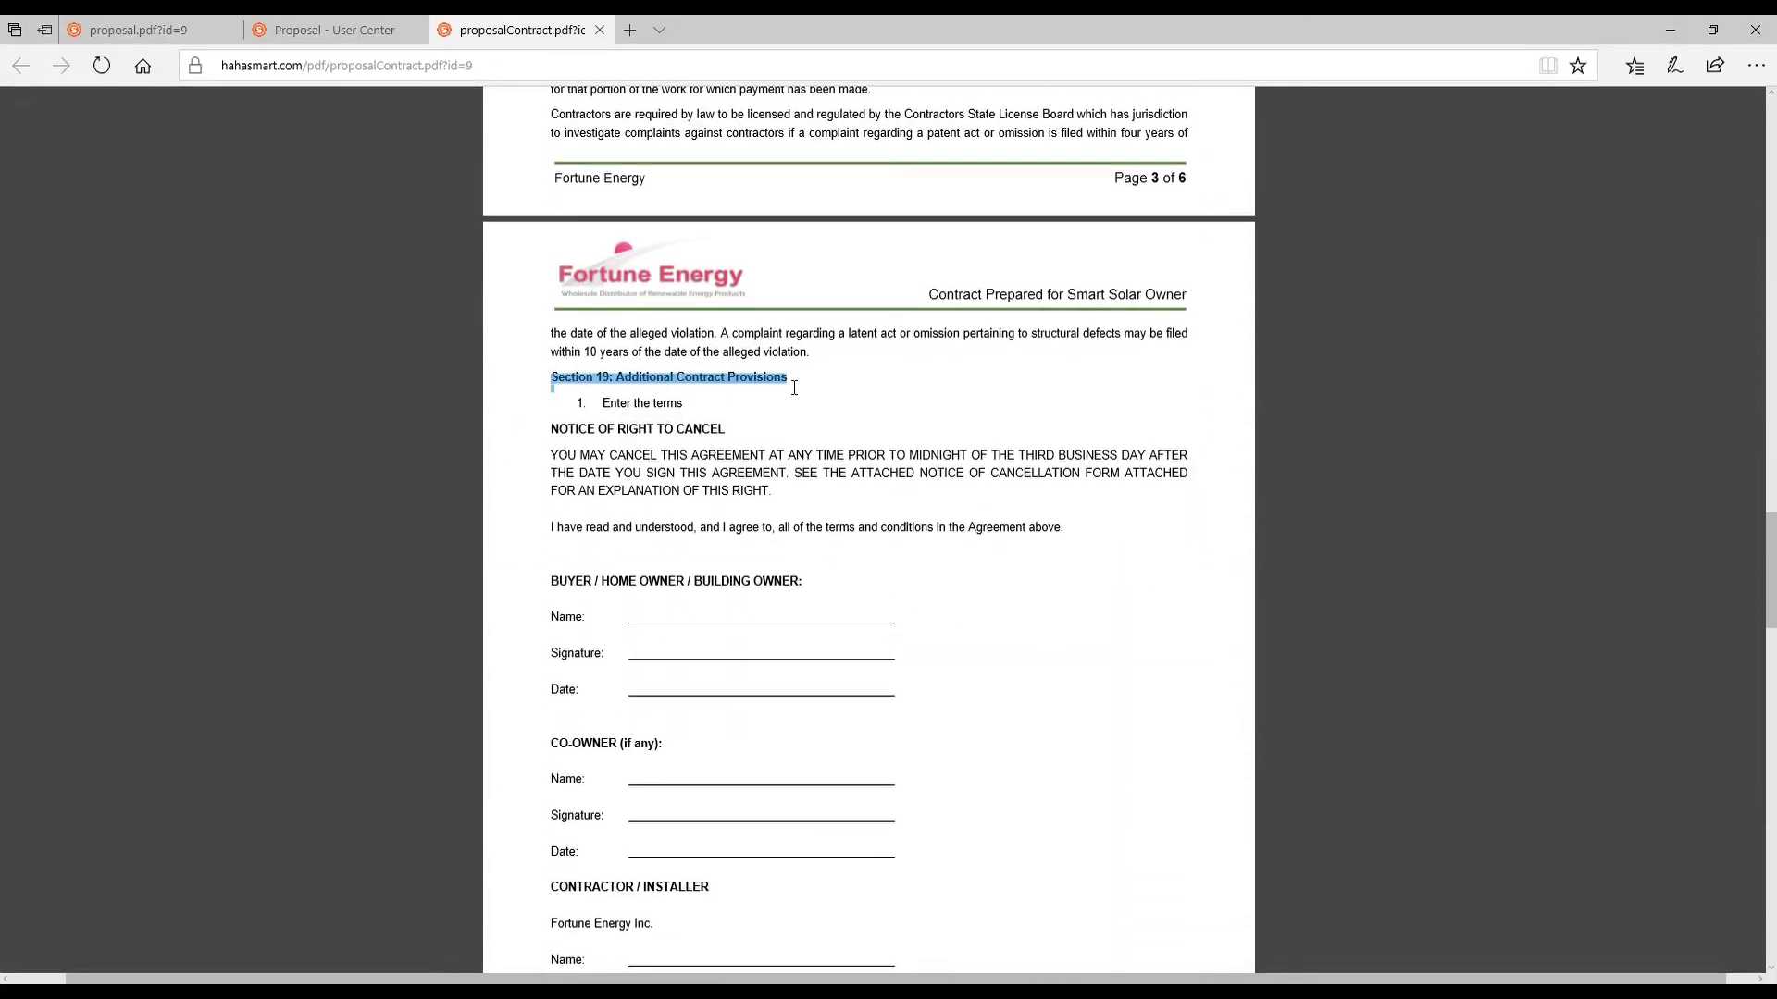
left_click(802, 388)
scroll(1154, 713, "down", 6)
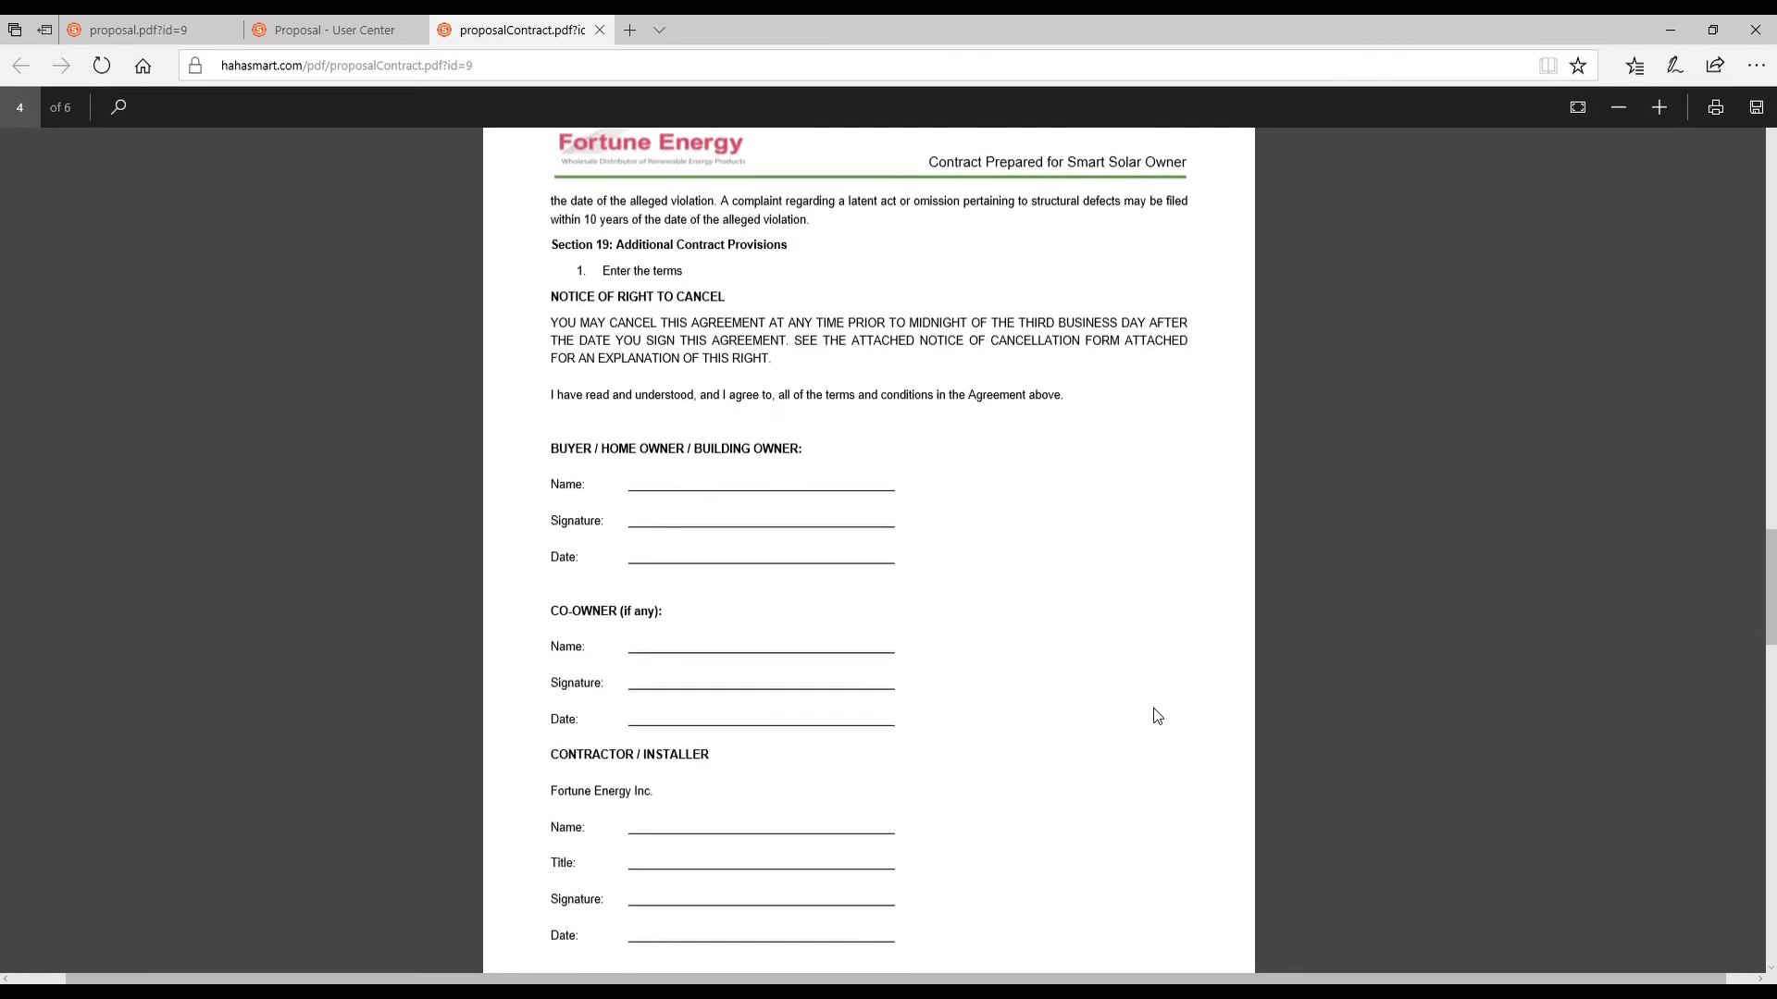
left_click(329, 30)
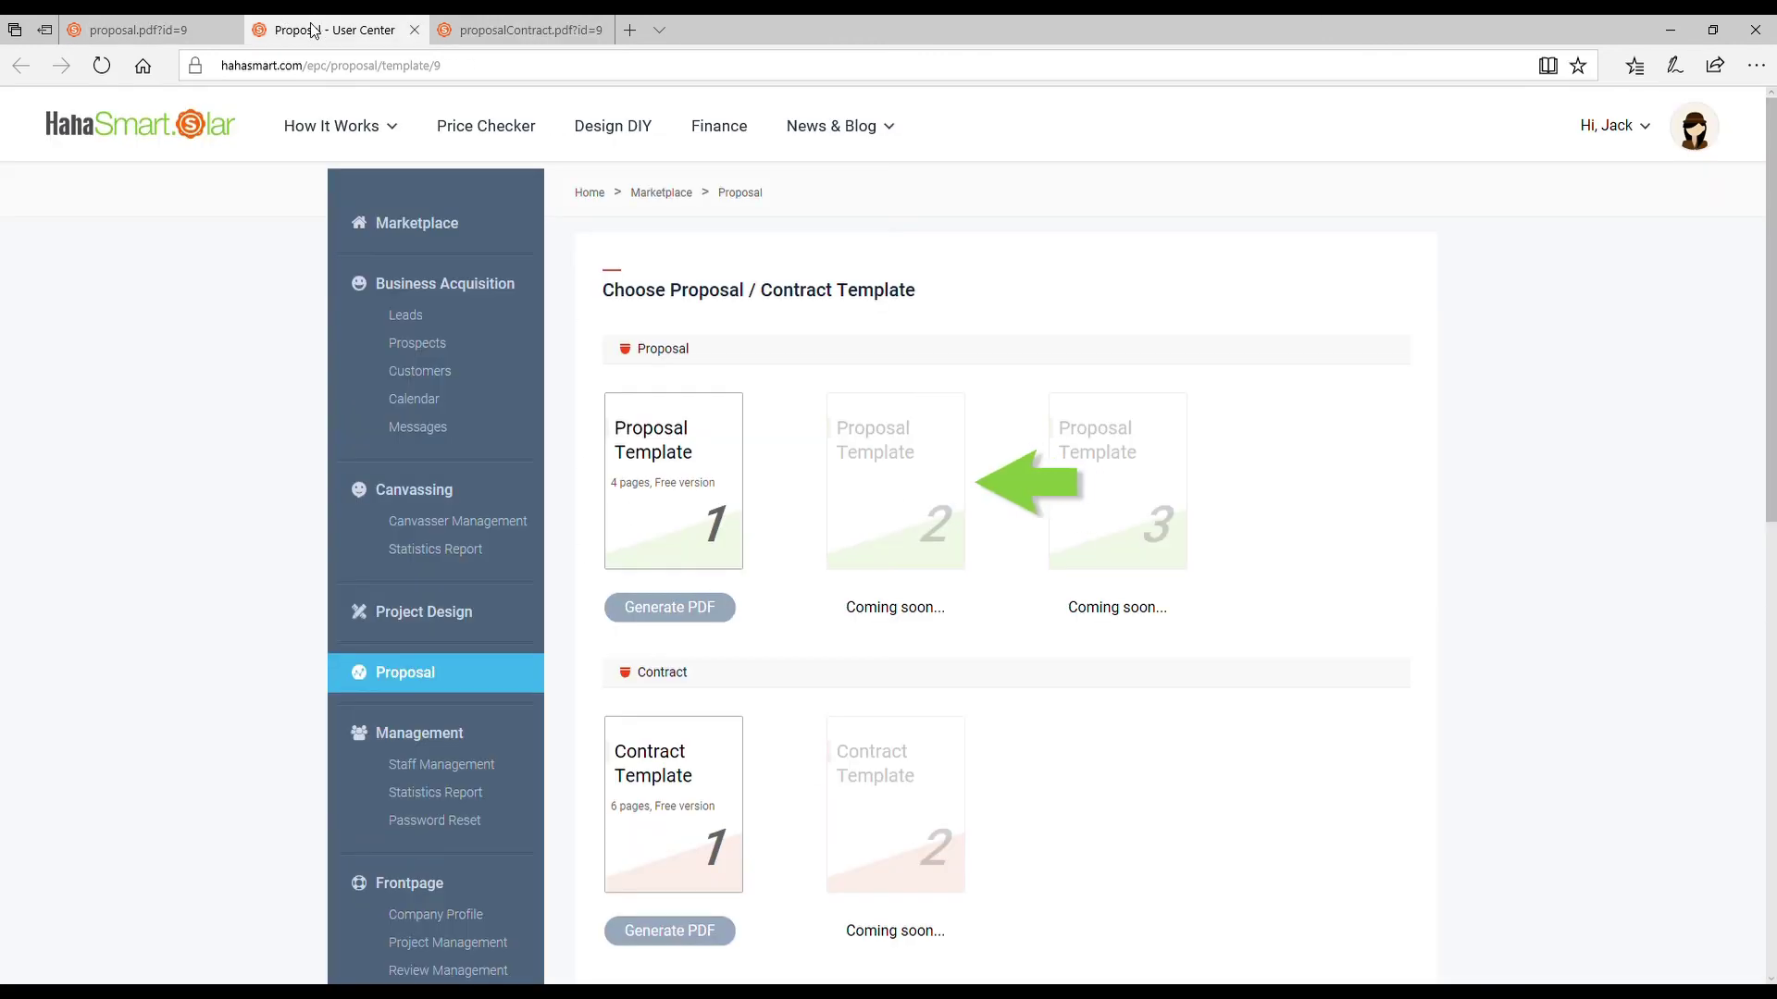